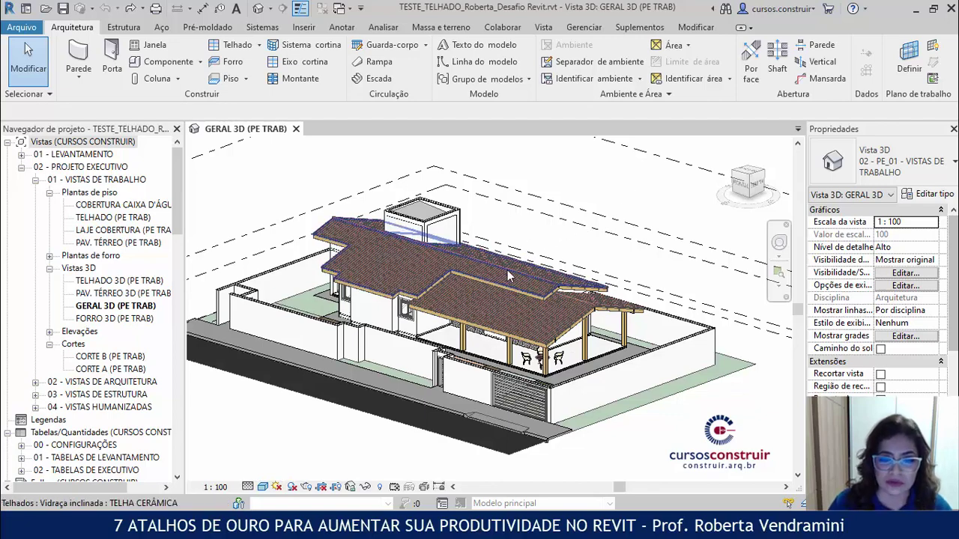
Hide only the TELHADO GENÉRICO METÁLICO roof over the water tank enclosure in the GERAL 3D (PE TRAB) view.
scroll(375, 278, up, 2)
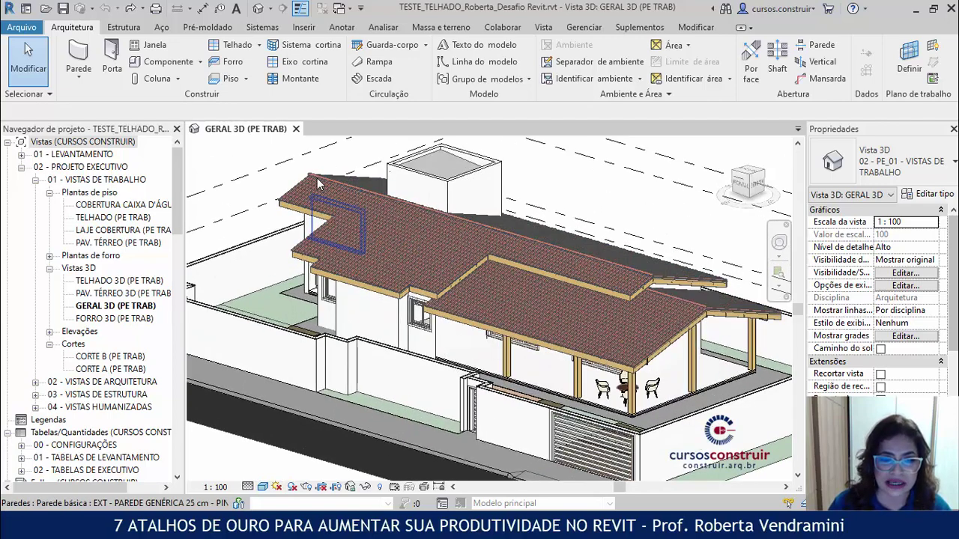
scroll(317, 180, up, 2)
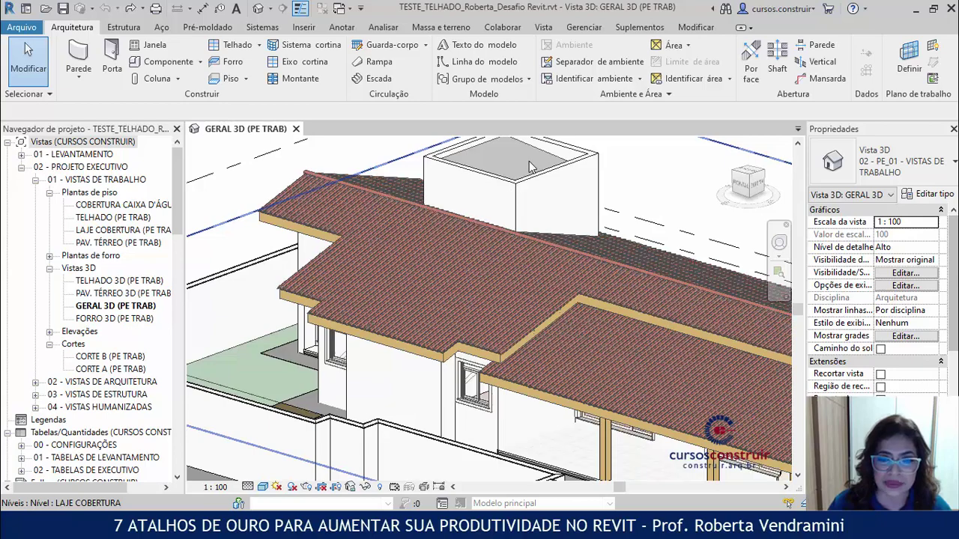
scroll(529, 166, down, 2)
scroll(486, 178, up, 4)
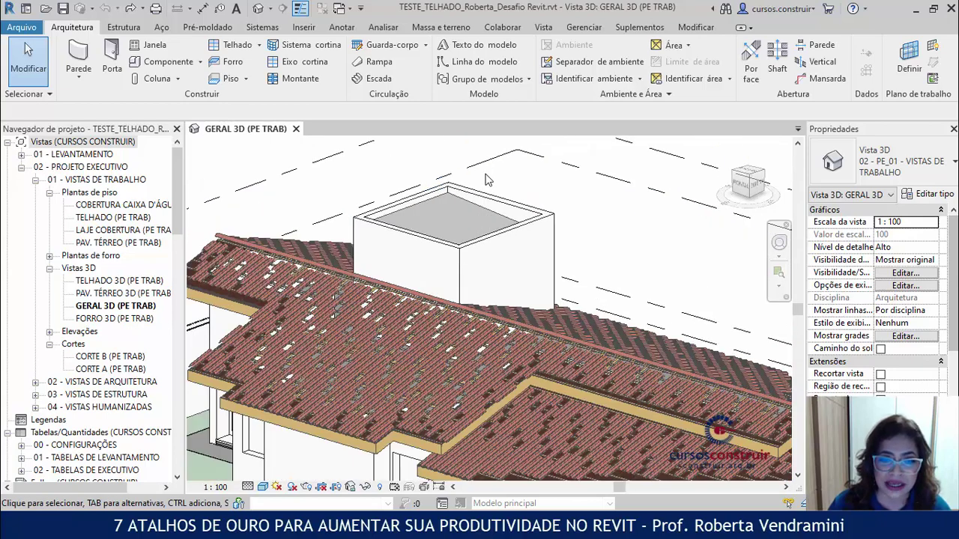
scroll(485, 180, up, 2)
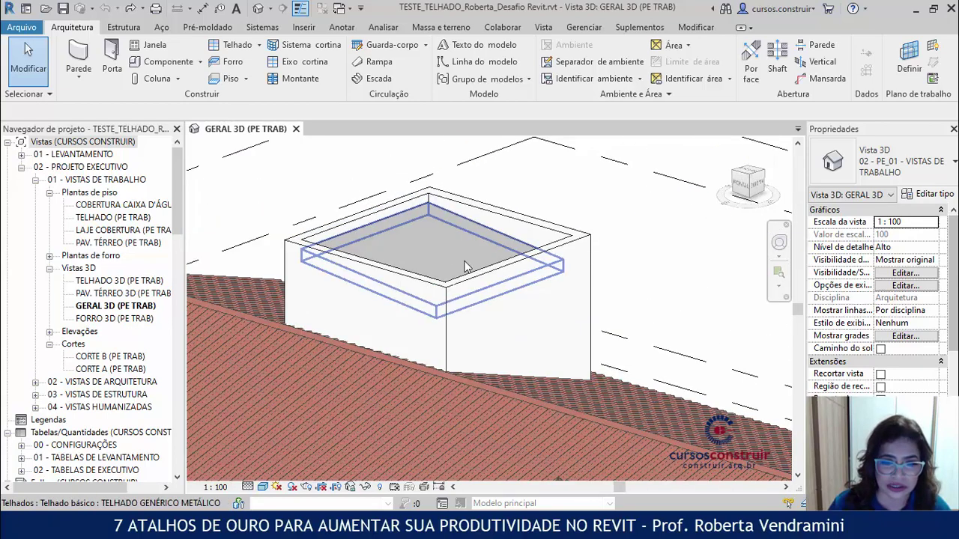
click(452, 219)
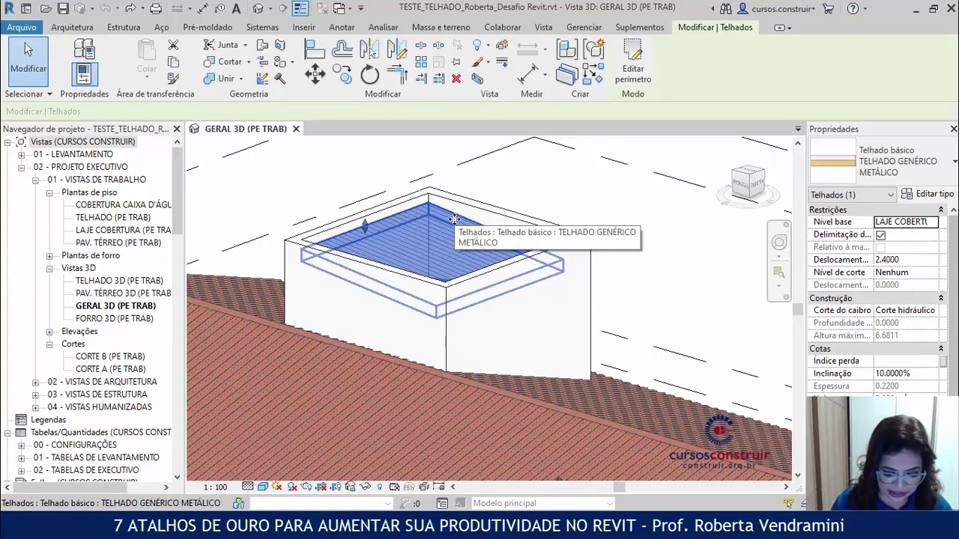
key(e)
key(h)
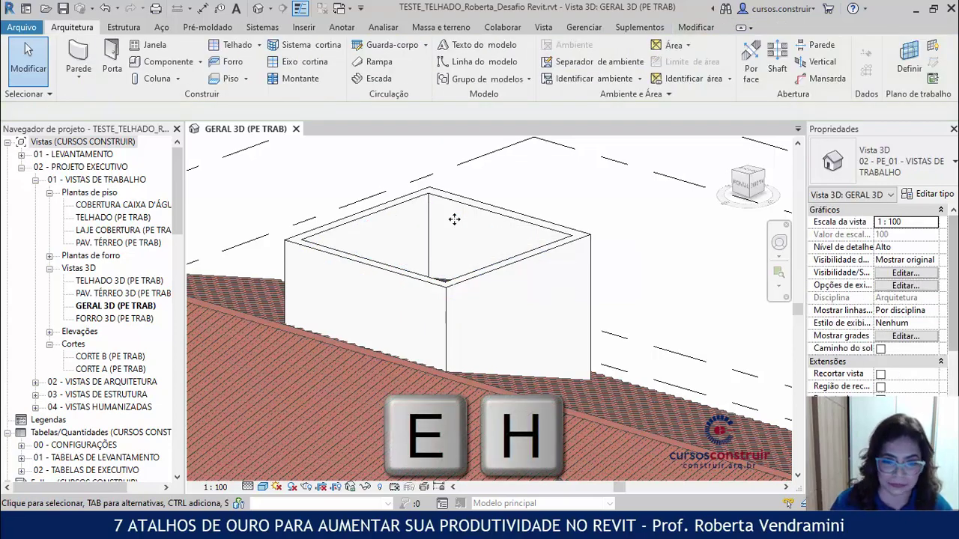
shift+middle_drag(454, 219, 460, 278)
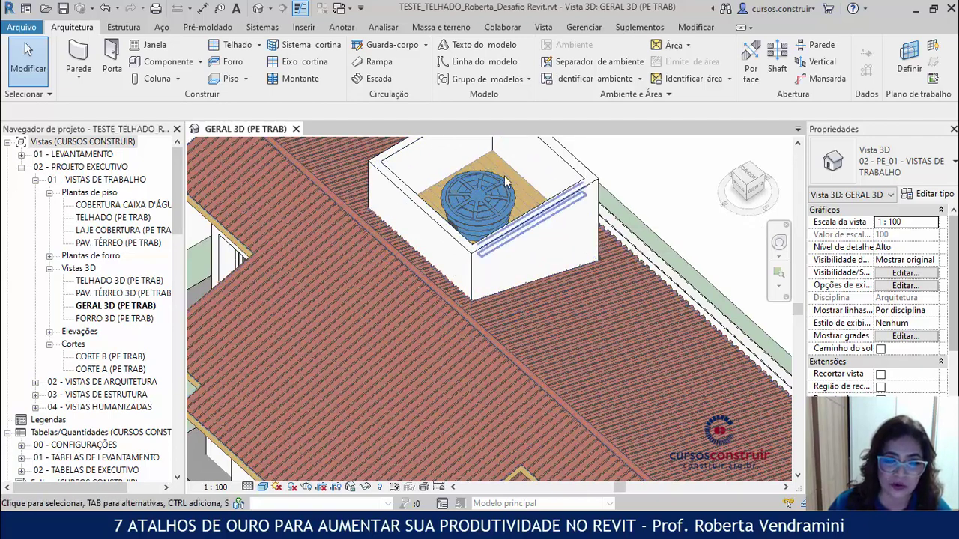
scroll(486, 281, down, 1)
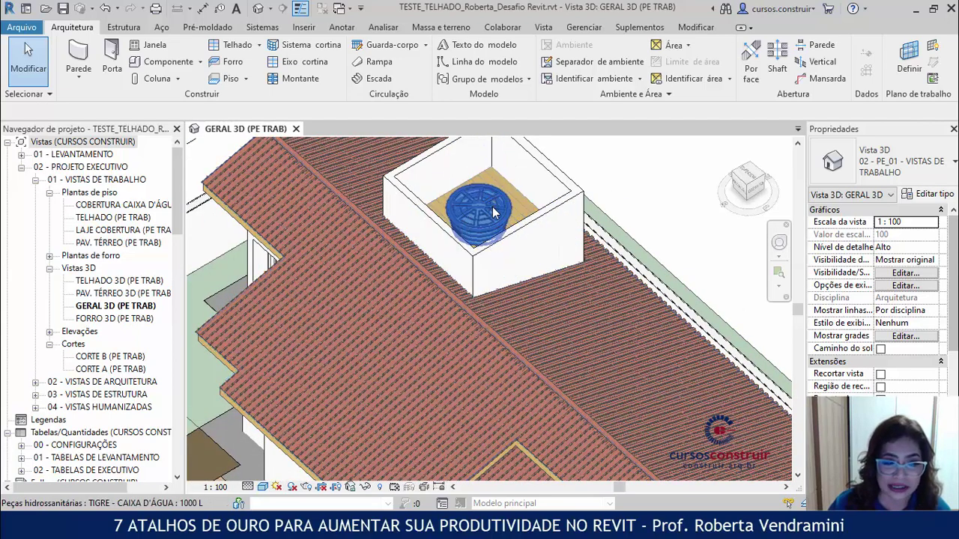
Inspect the water tank roof in the TELHADO 3D (PE TRAB) view and close that view.
double_click(90, 281)
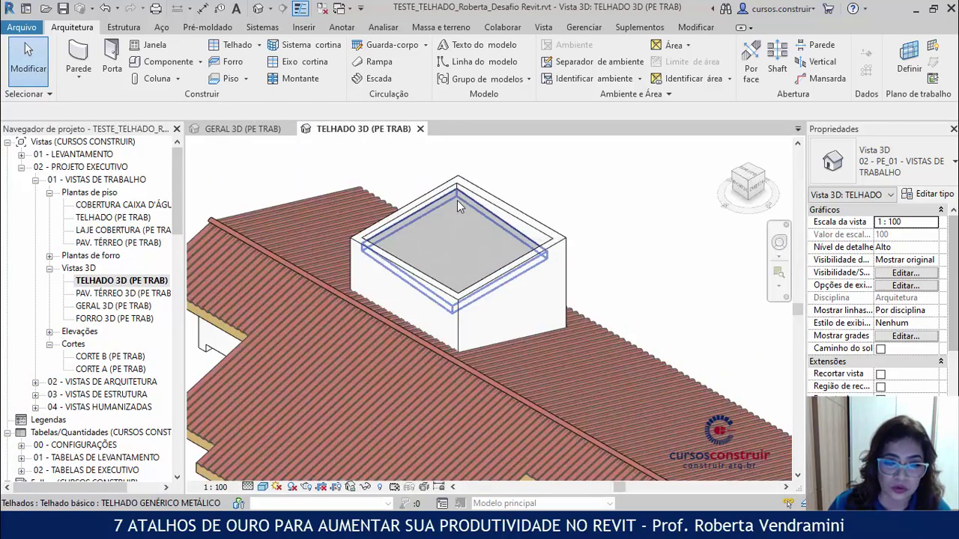
scroll(457, 200, up, 2)
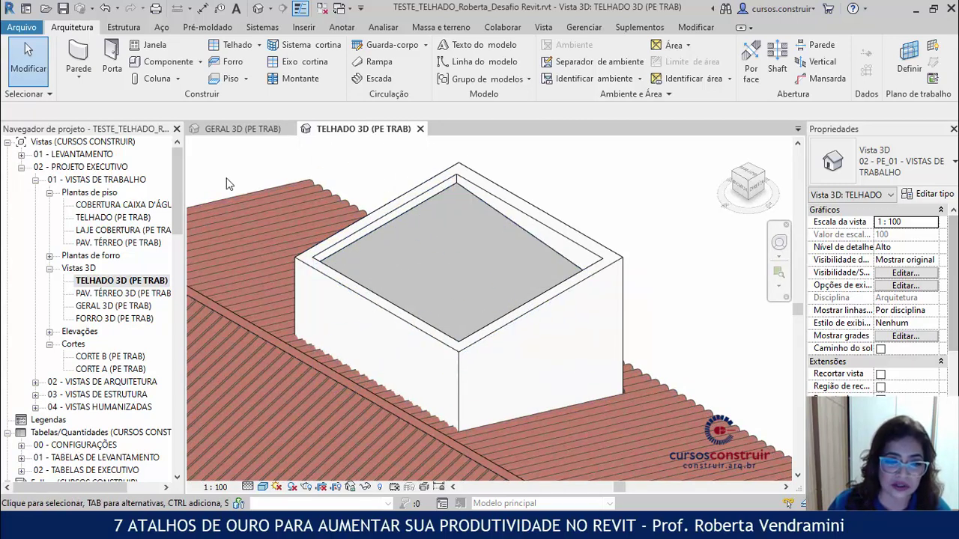
click(420, 129)
scroll(392, 252, down, 2)
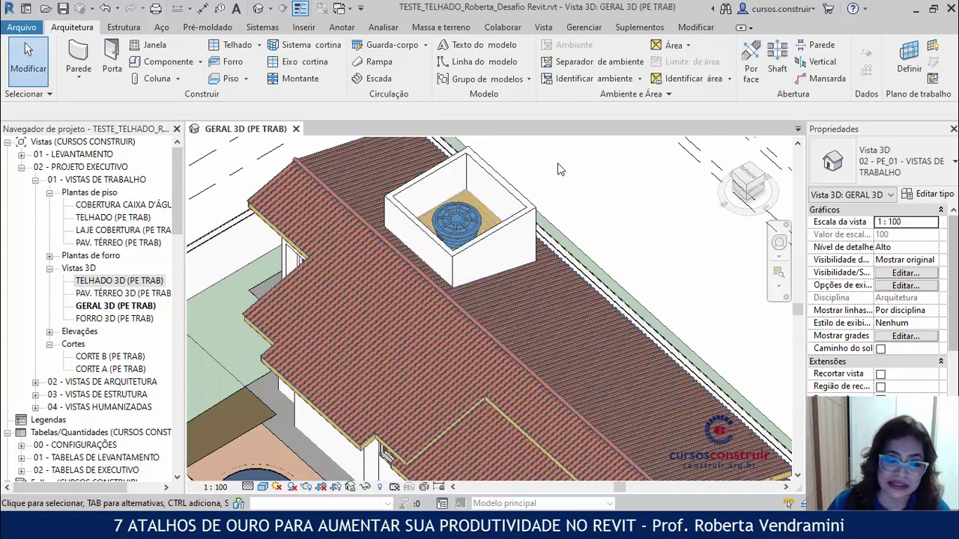
Reveal the hidden elements, unhide the TELHADO GENÉRICO METÁLICO roof over the water tank, and leave the reveal mode.
scroll(548, 169, up, 2)
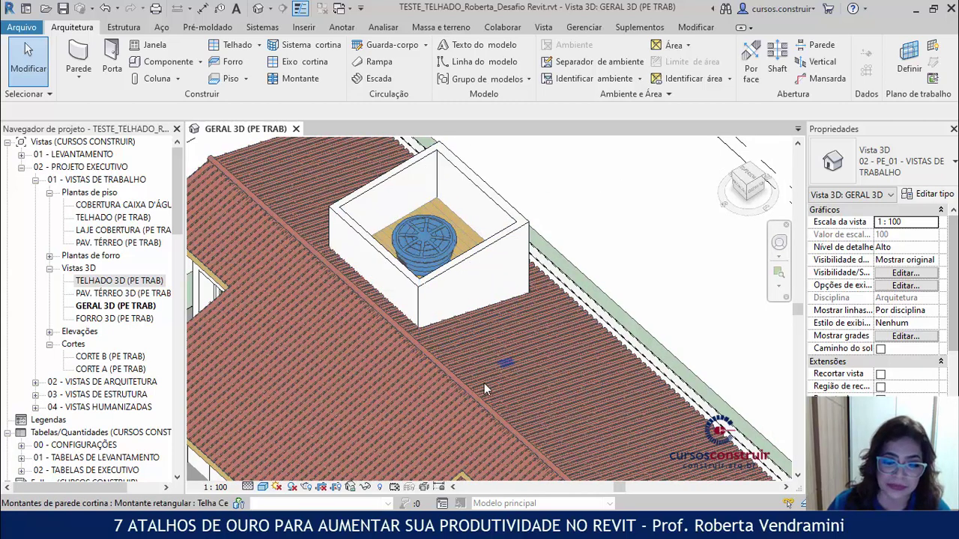
click(380, 487)
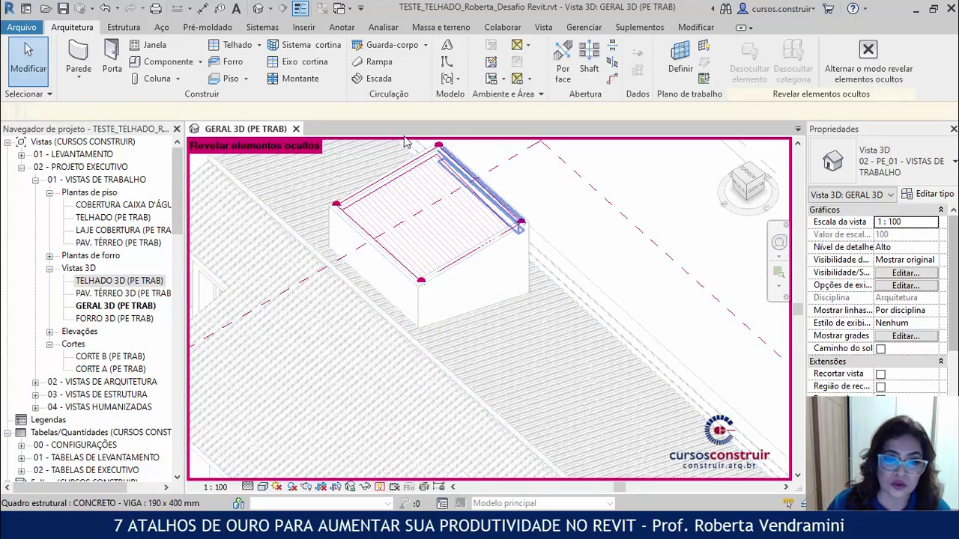
scroll(479, 247, down, 2)
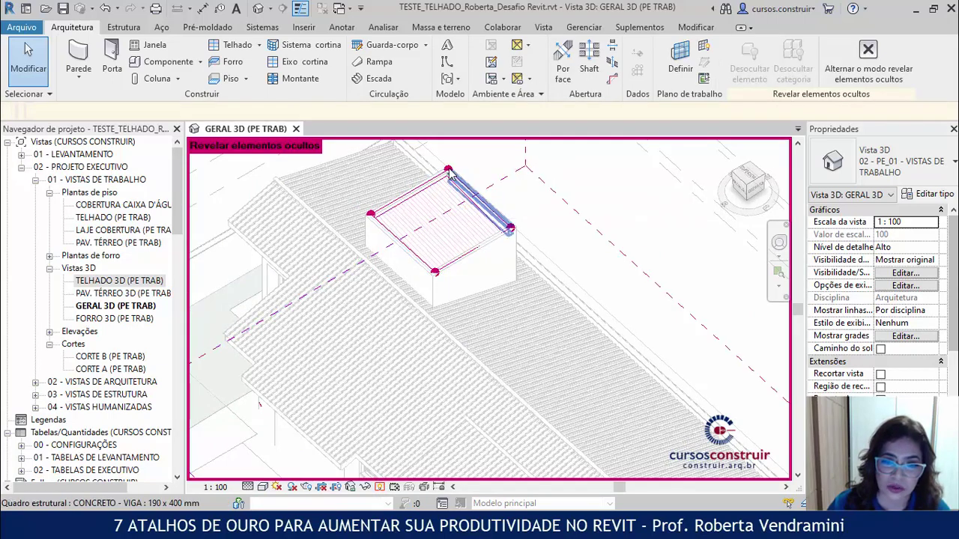
scroll(510, 176, up, 3)
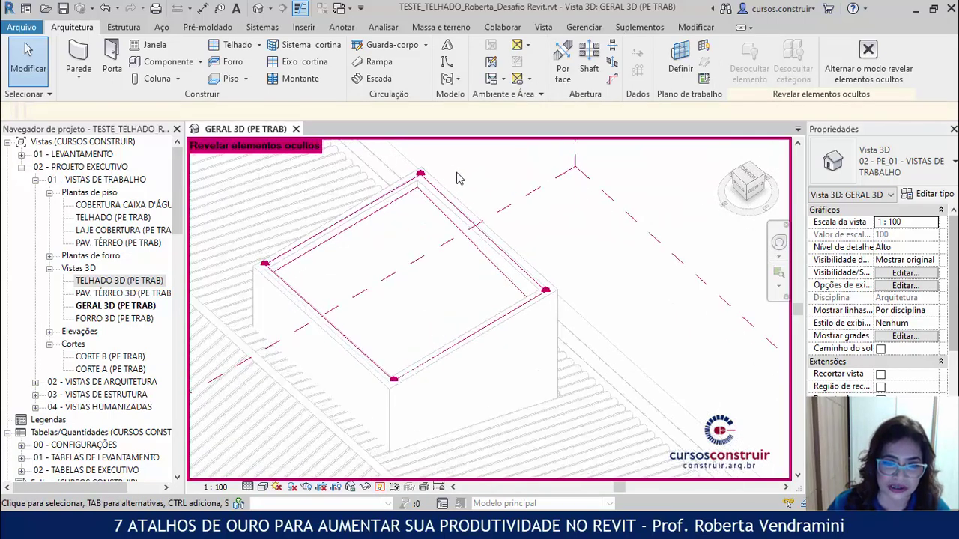
click(421, 201)
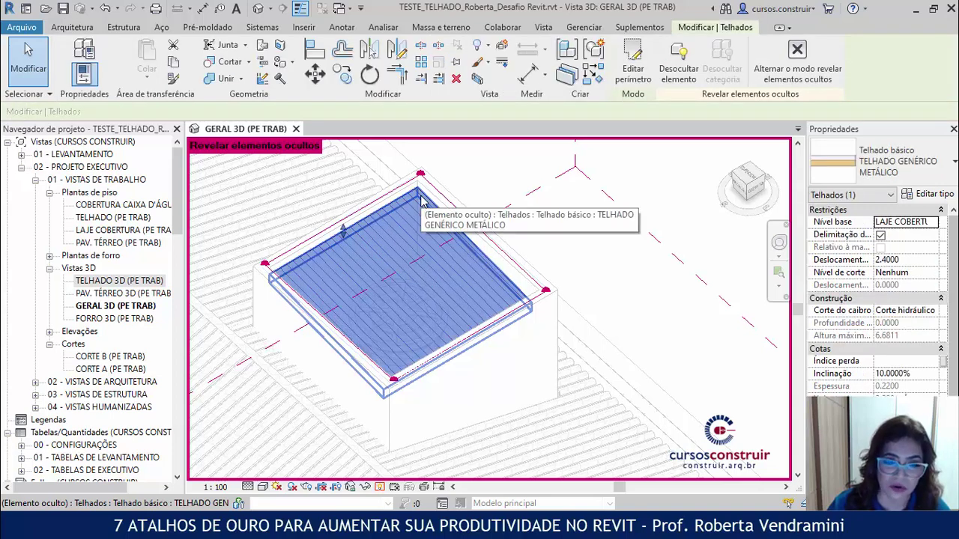
click(676, 79)
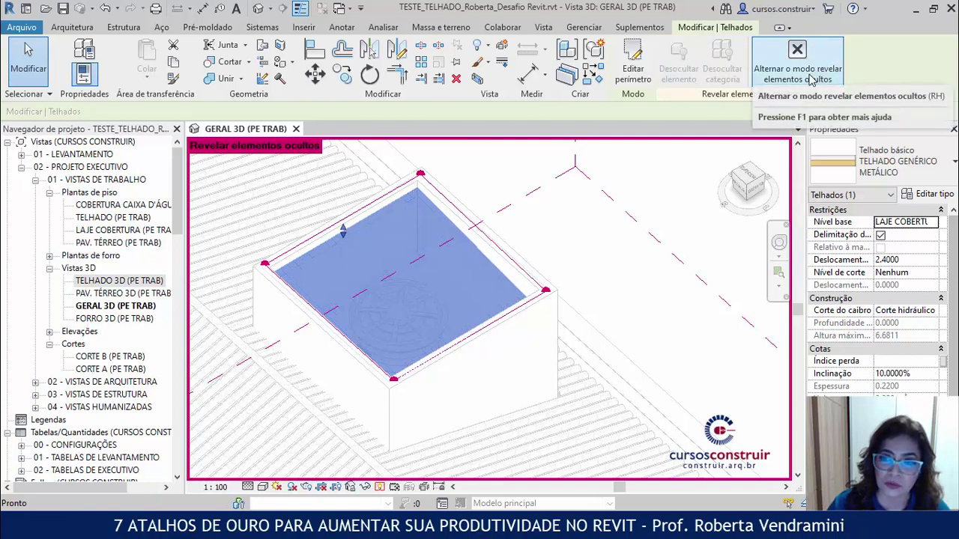
click(811, 79)
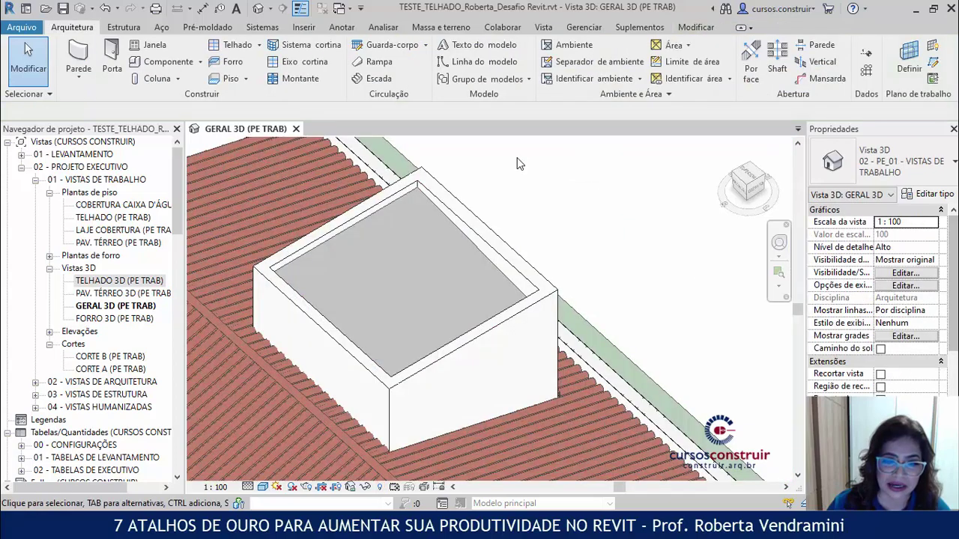
Hide only the COBERTURA CAIXA D'ÁGUA level in the 3D view and undo the hiding.
scroll(487, 222, down, 9)
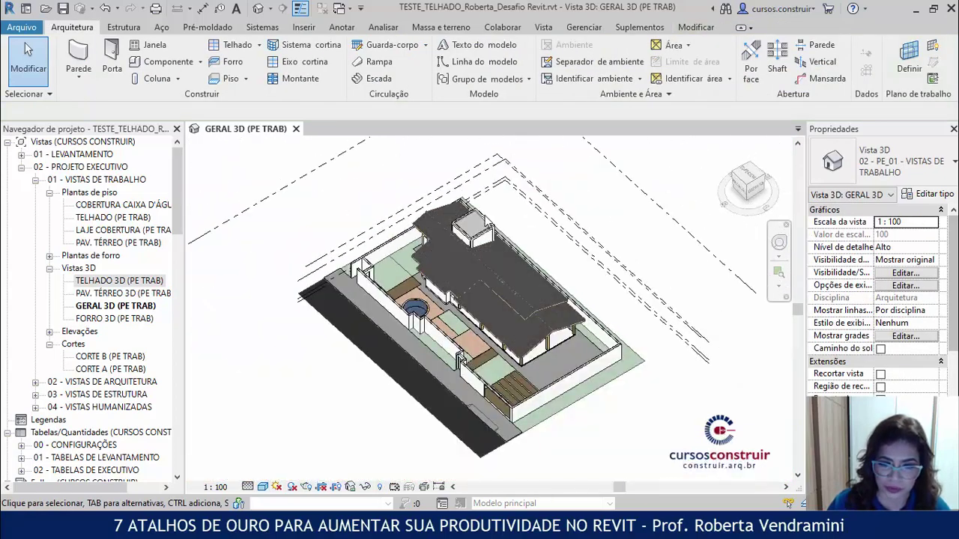
shift+middle_drag(487, 285, 513, 236)
scroll(491, 243, up, 5)
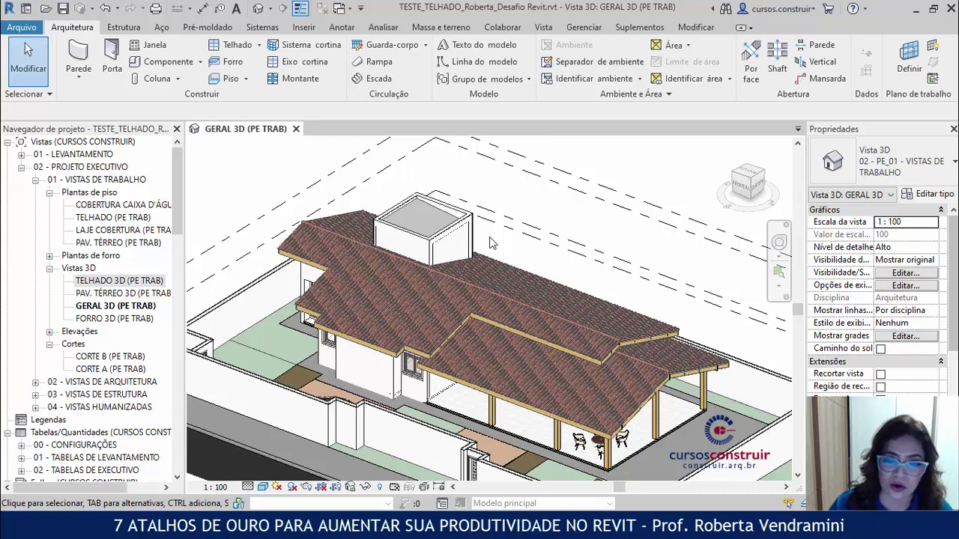
scroll(491, 243, down, 3)
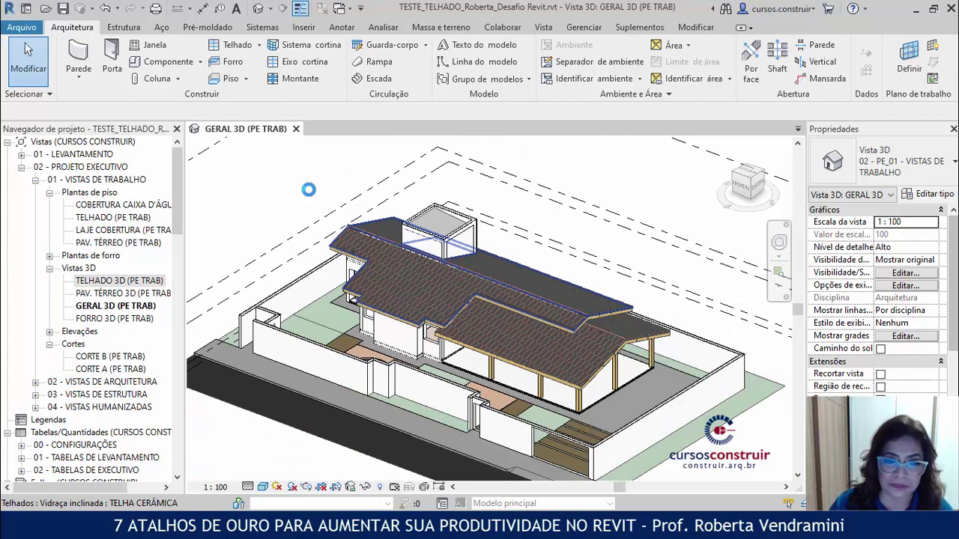
scroll(309, 189, down, 2)
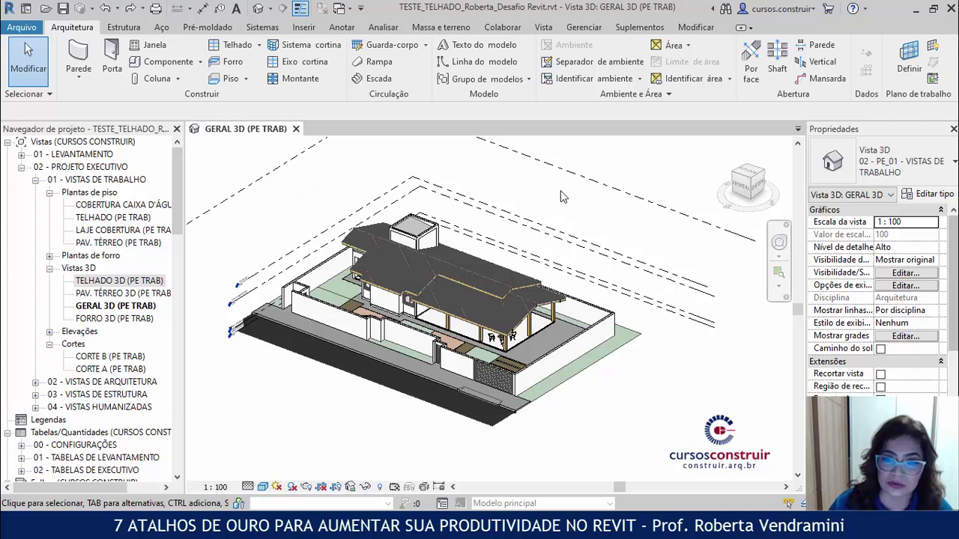
click(583, 180)
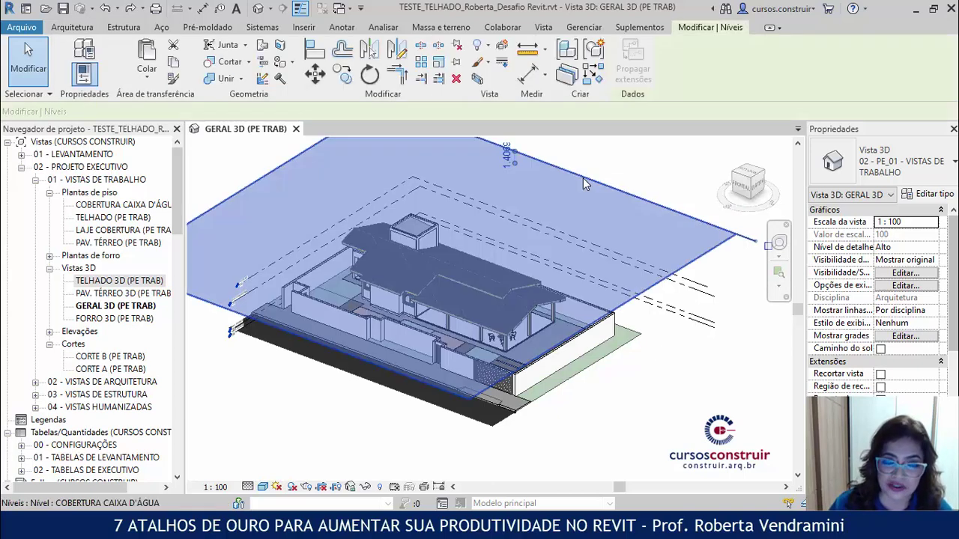
key(e)
key(h)
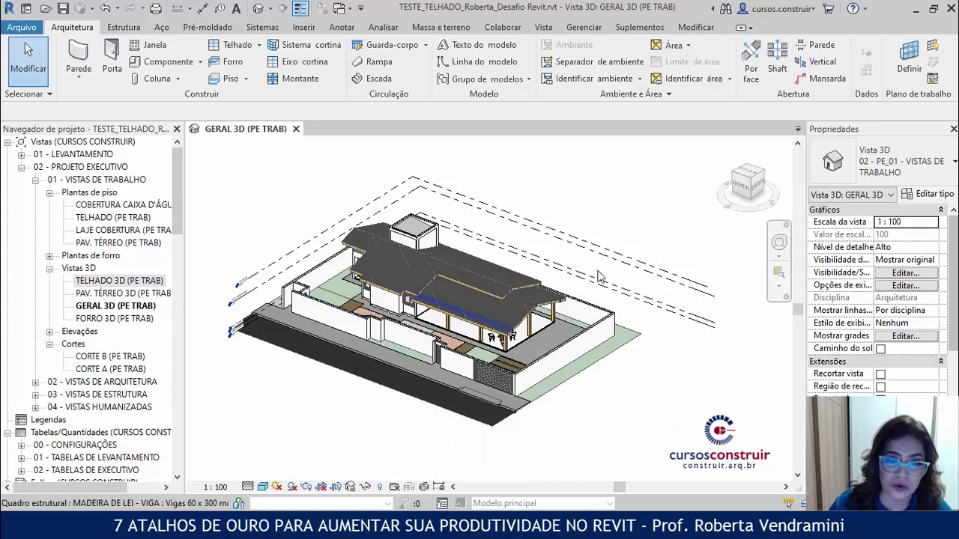
click(105, 7)
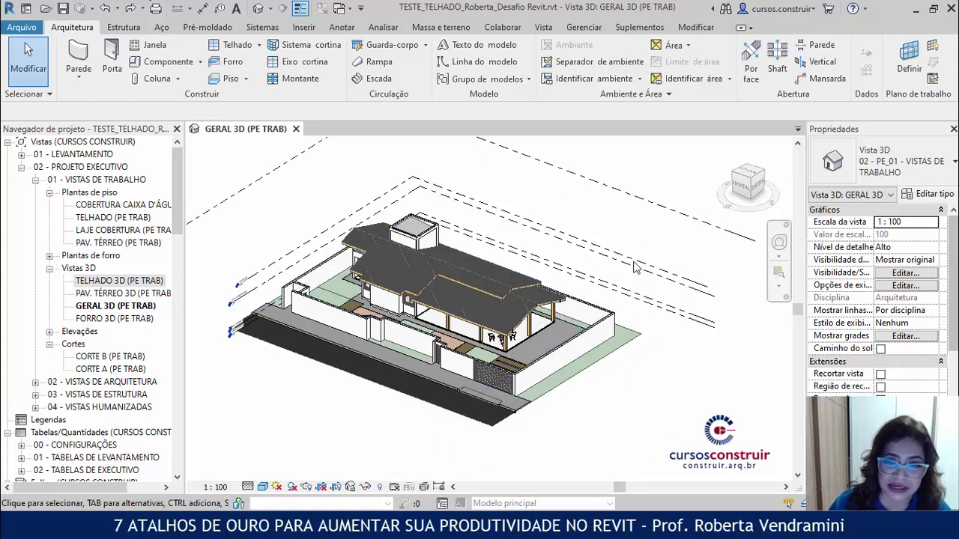
Hide the entire levels category in the 3D view, using the COBERTURA CAIXA D'ÁGUA level as the selected element.
click(619, 194)
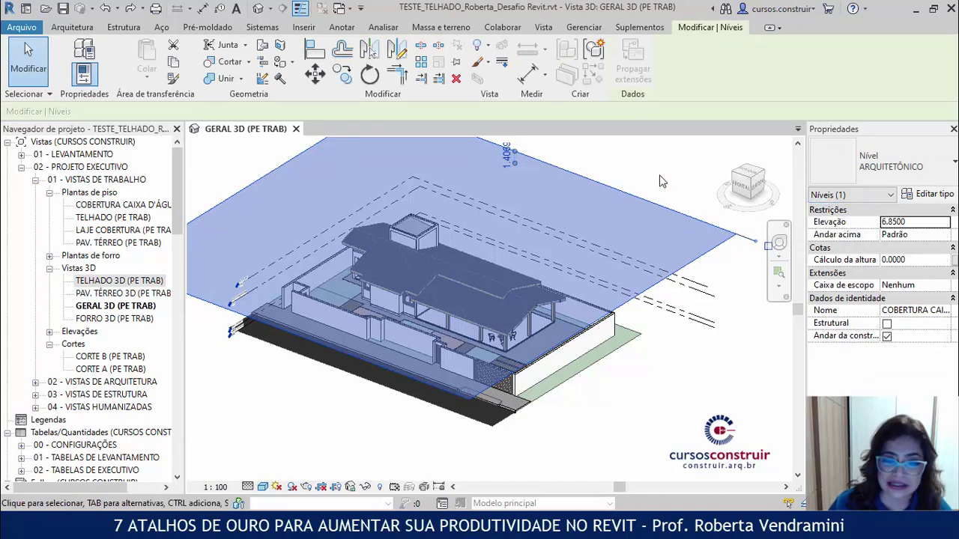
key(v)
key(h)
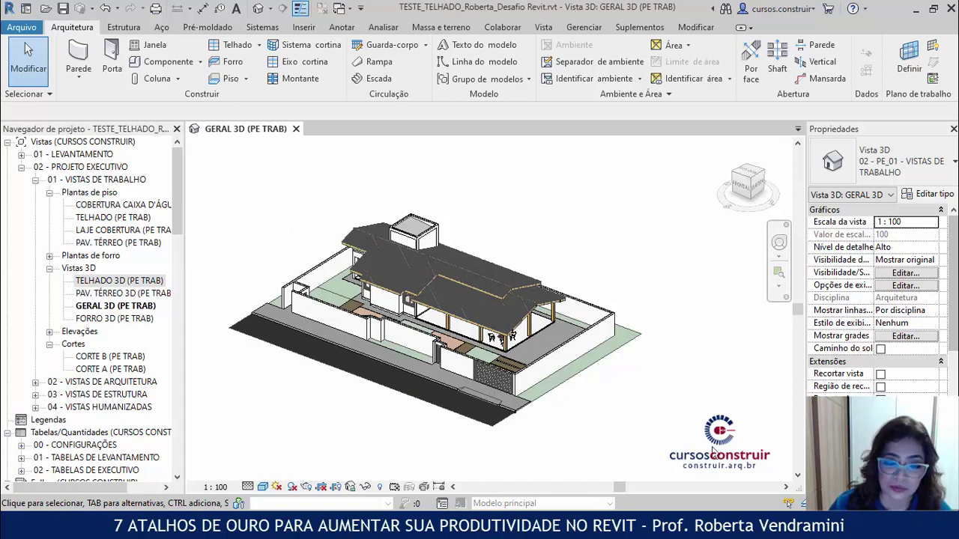
Reveal the hidden elements and unhide the levels category through the COBERTURA CAIXA D'ÁGUA level.
click(379, 487)
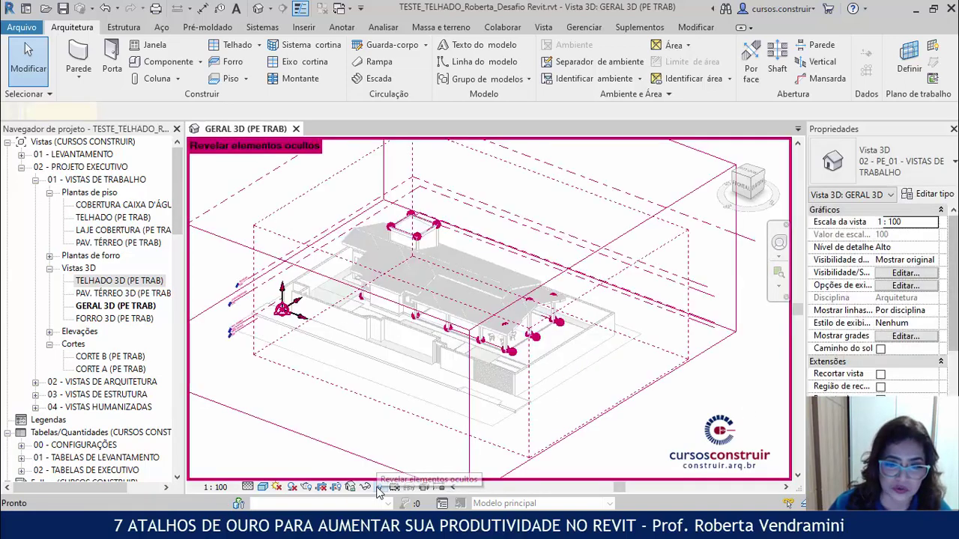
click(619, 197)
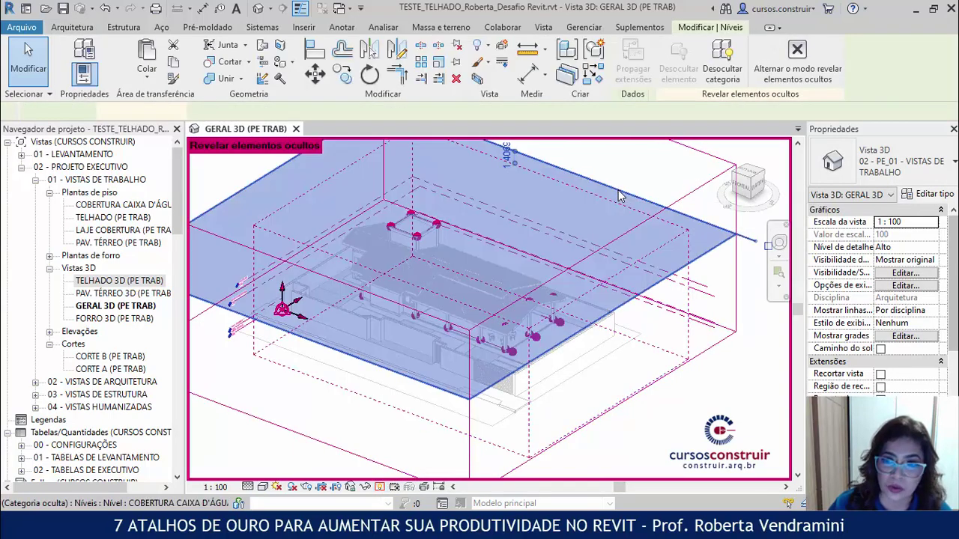
click(719, 75)
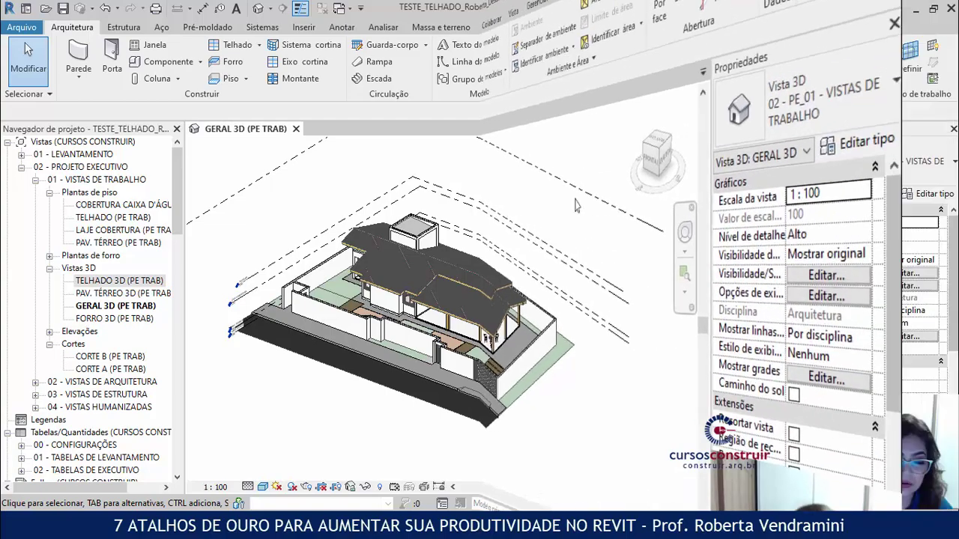
scroll(285, 239, up, 2)
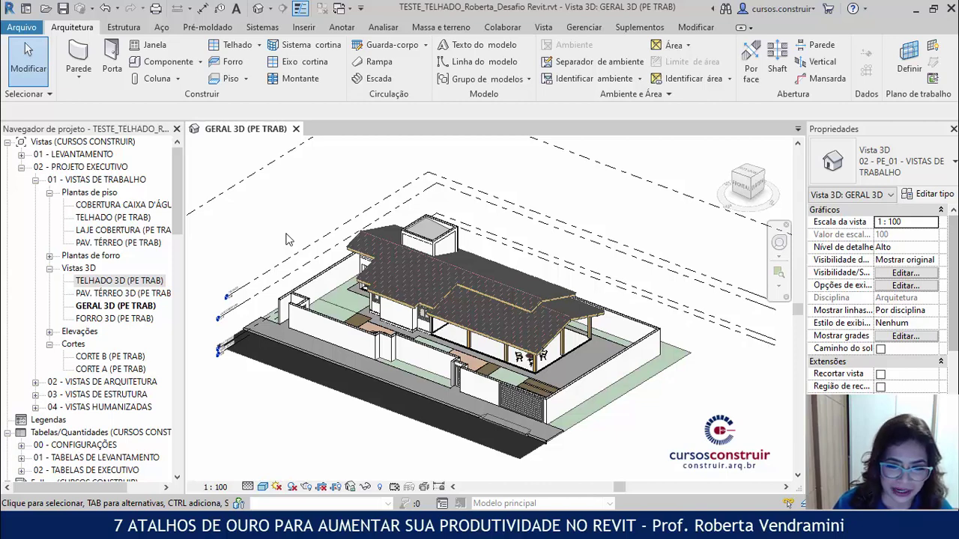
scroll(409, 293, up, 2)
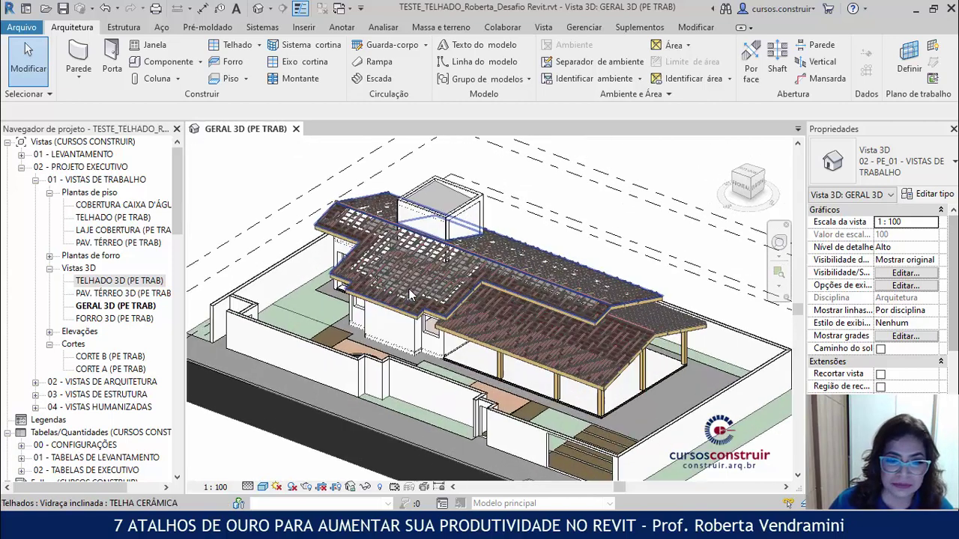
scroll(408, 289, up, 2)
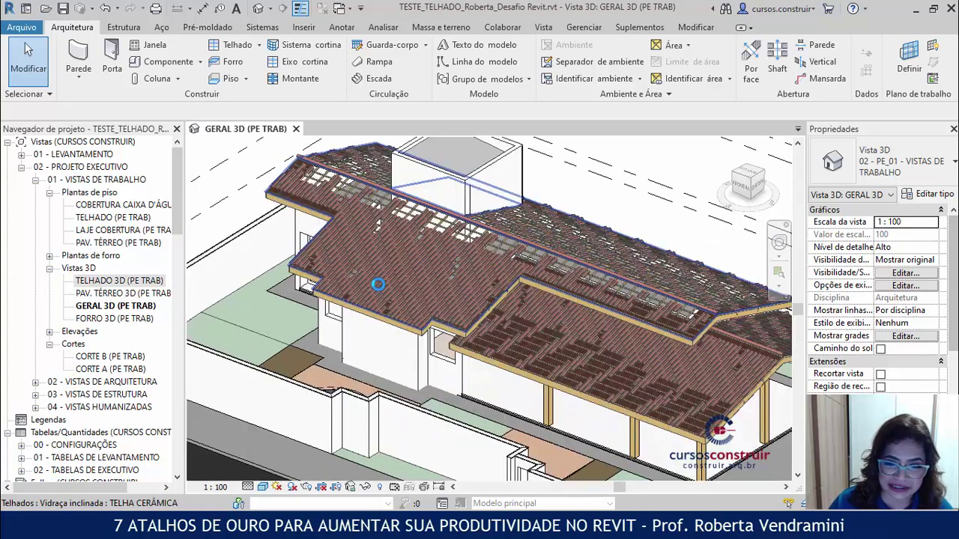
scroll(447, 239, up, 2)
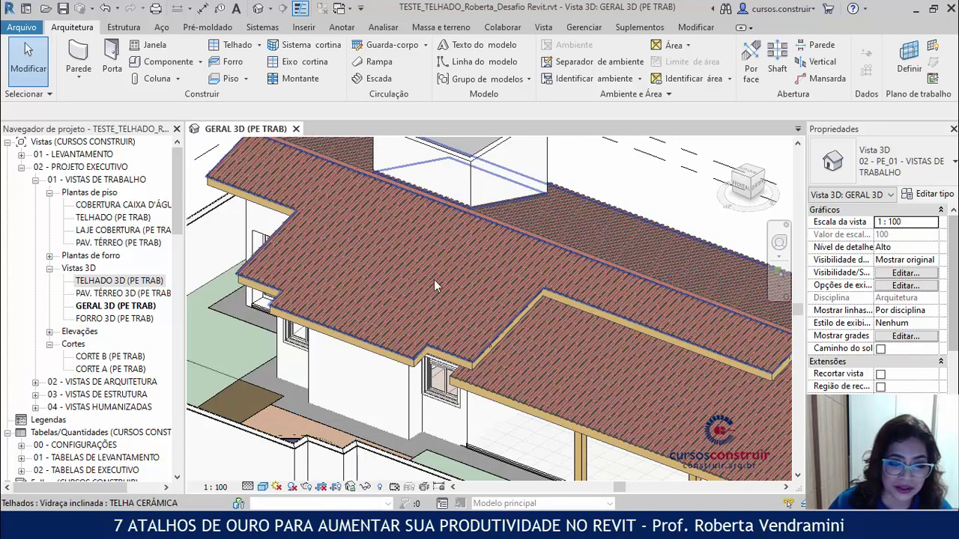
scroll(380, 327, down, 2)
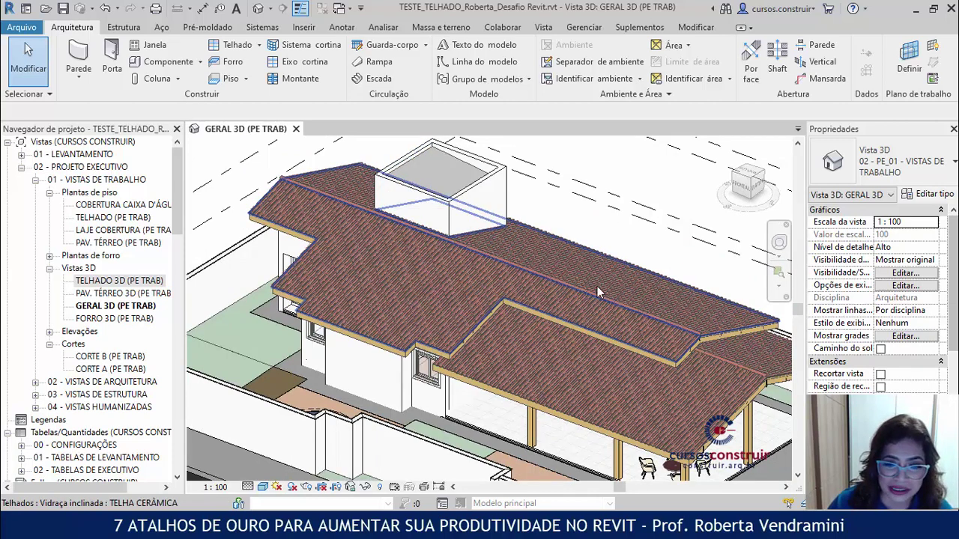
Temporarily hide the TELHA CERÂMICA roof over the main house and examine the timber structure beneath it.
click(387, 229)
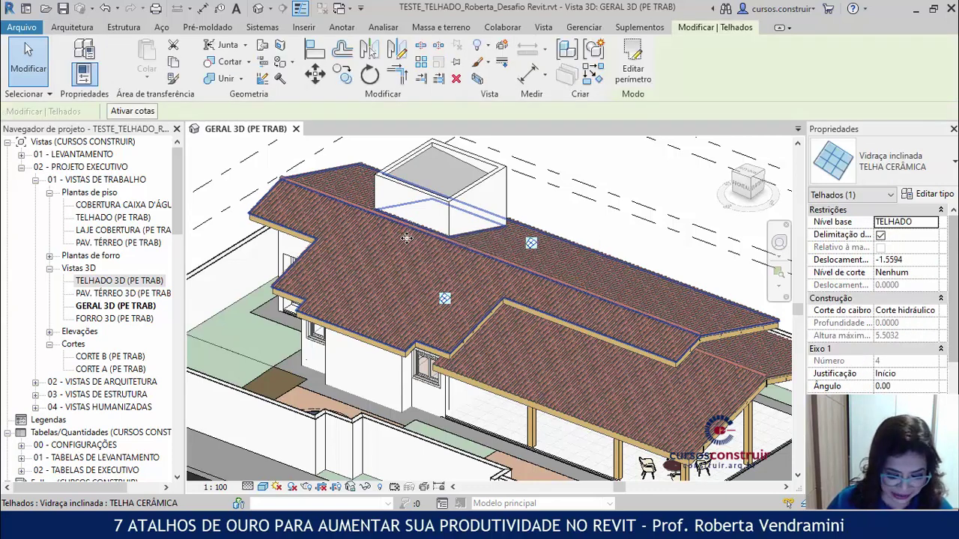
key(h)
key(h)
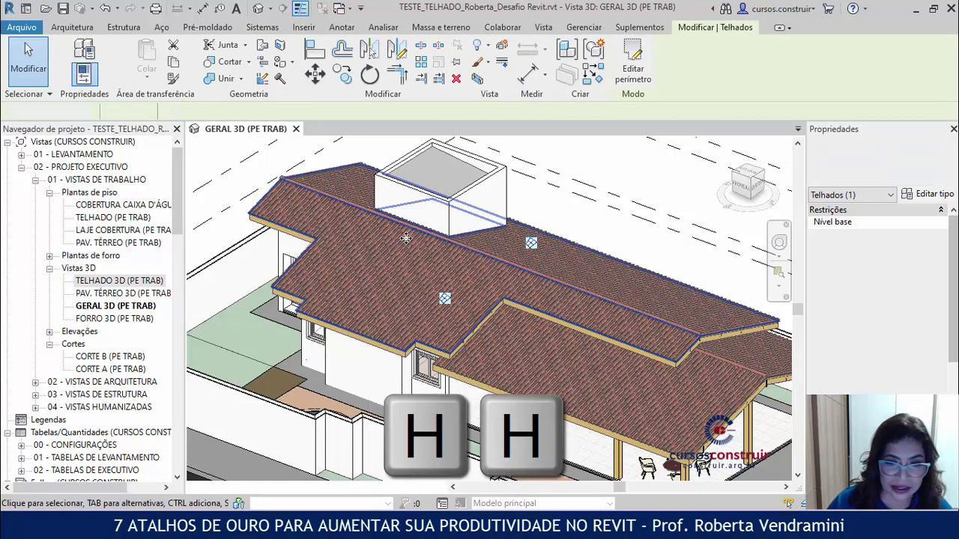
scroll(315, 314, up, 3)
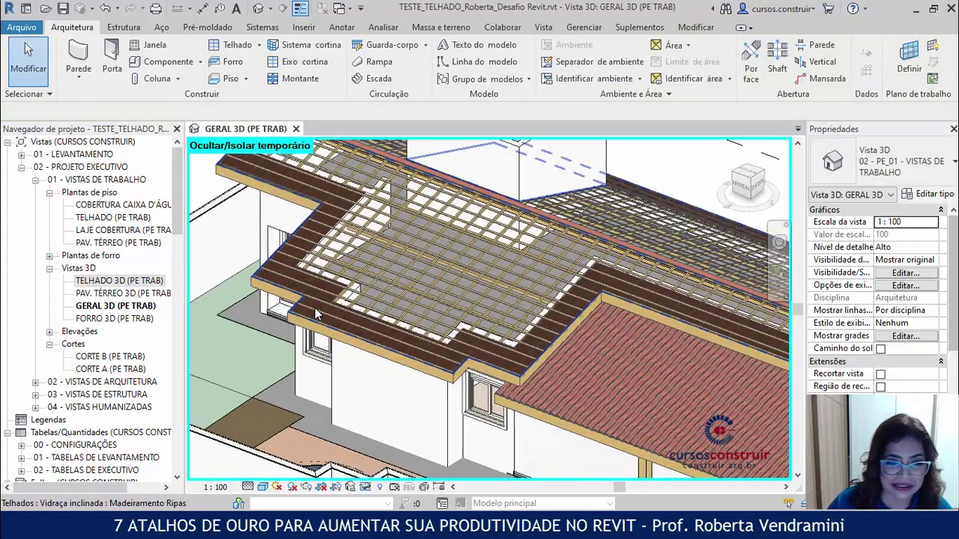
scroll(315, 314, up, 1)
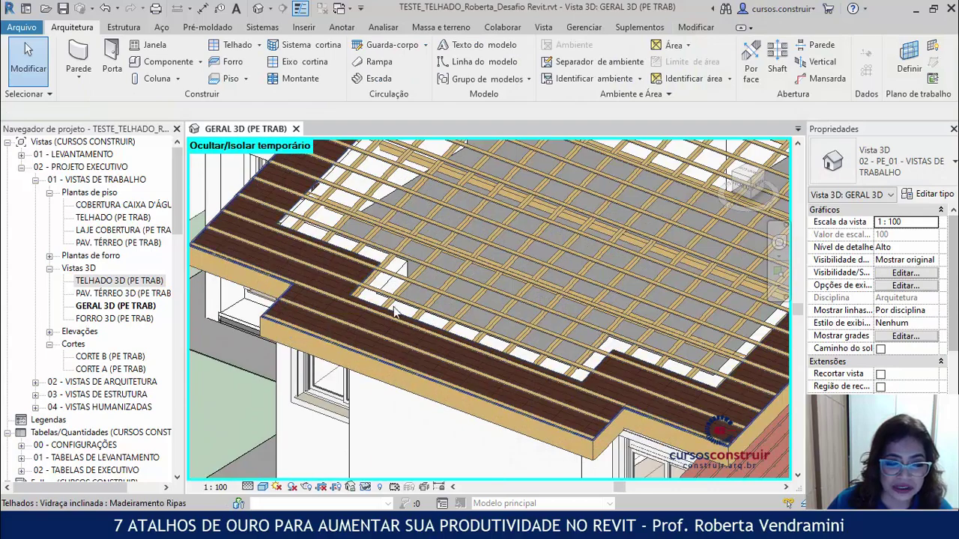
scroll(388, 289, up, 2)
Reset the temporary hiding of the TELHA CERÂMICA roof in the 3D view.
scroll(388, 289, down, 5)
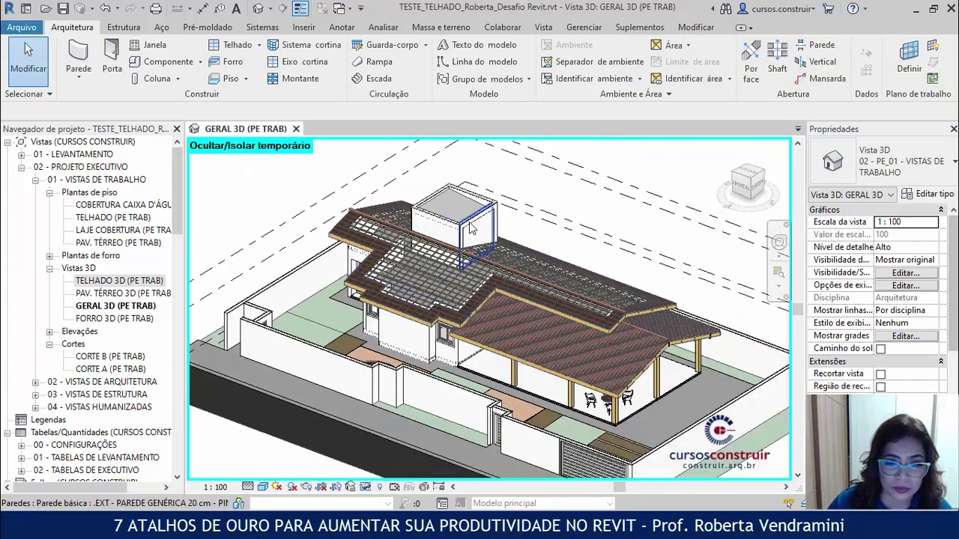
scroll(474, 250, up, 2)
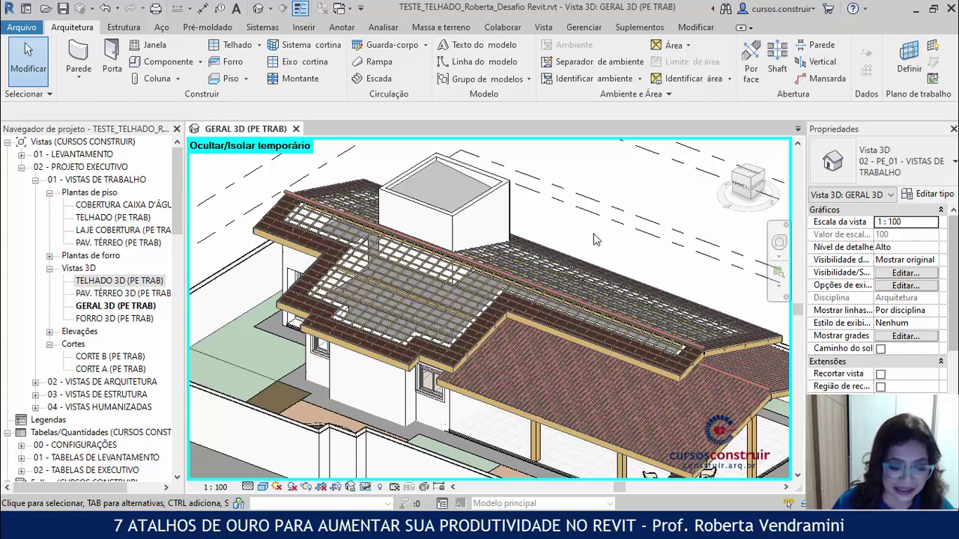
key(h)
key(r)
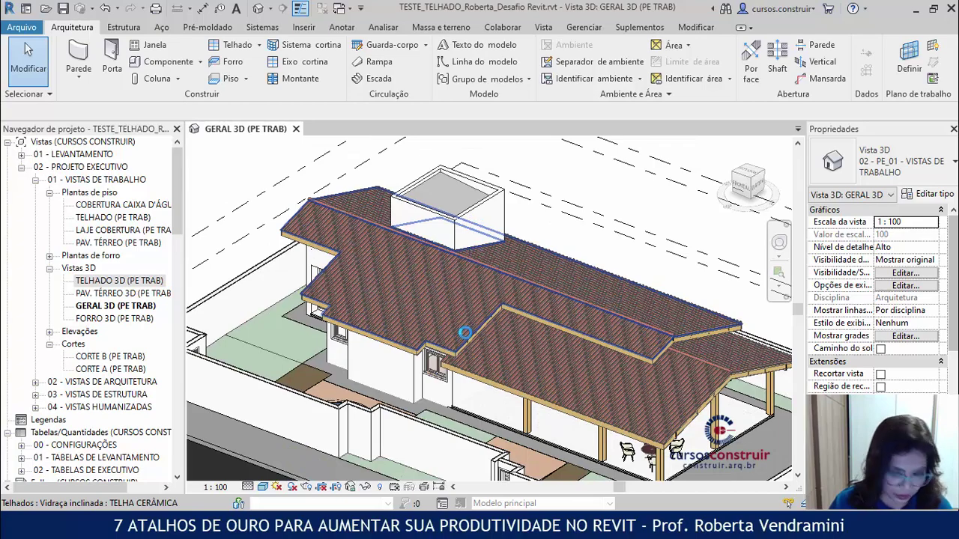
Temporarily hide the entire walls category, using the front EXT - PAREDE GENÉRICA 25 cm wall as the selected element.
shift+middle_drag(465, 334, 480, 313)
scroll(457, 363, up, 3)
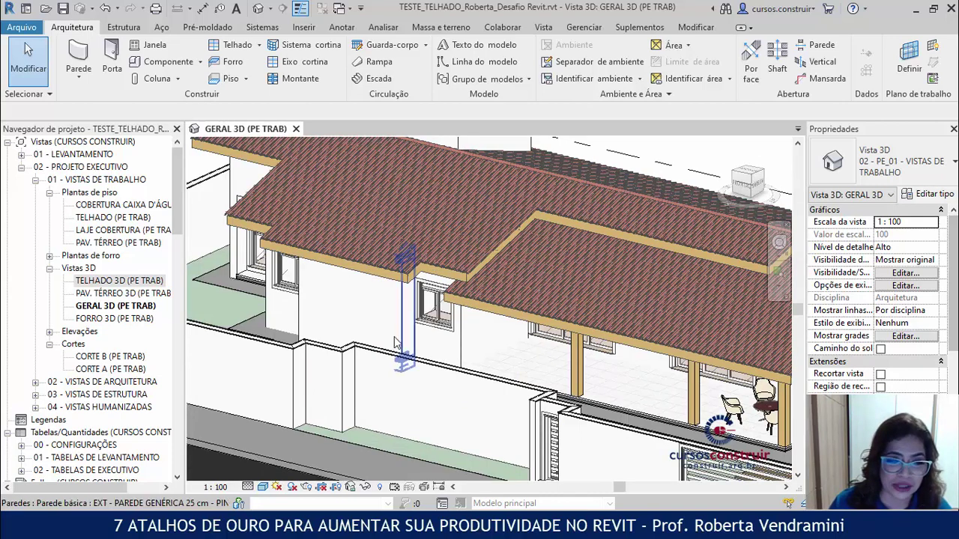
shift+middle_drag(417, 350, 417, 351)
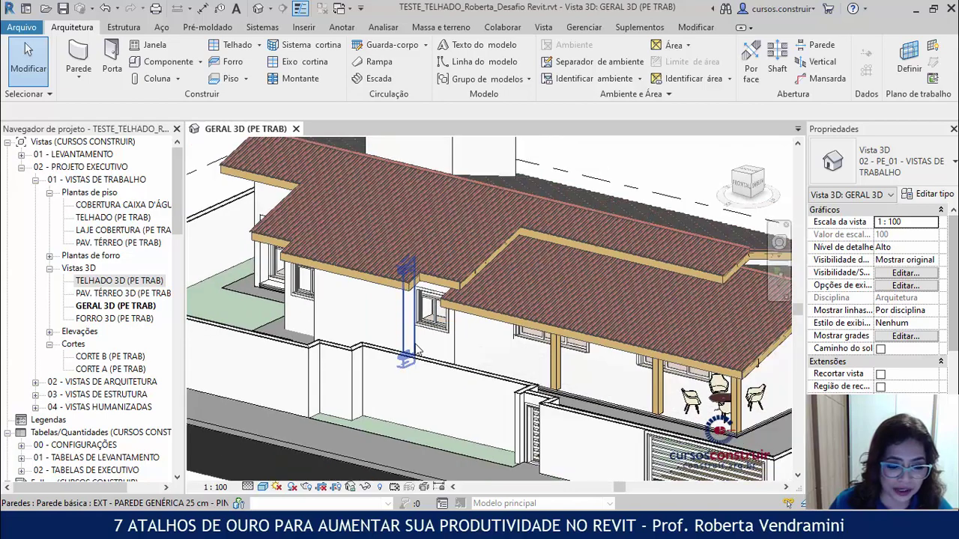
scroll(417, 351, down, 3)
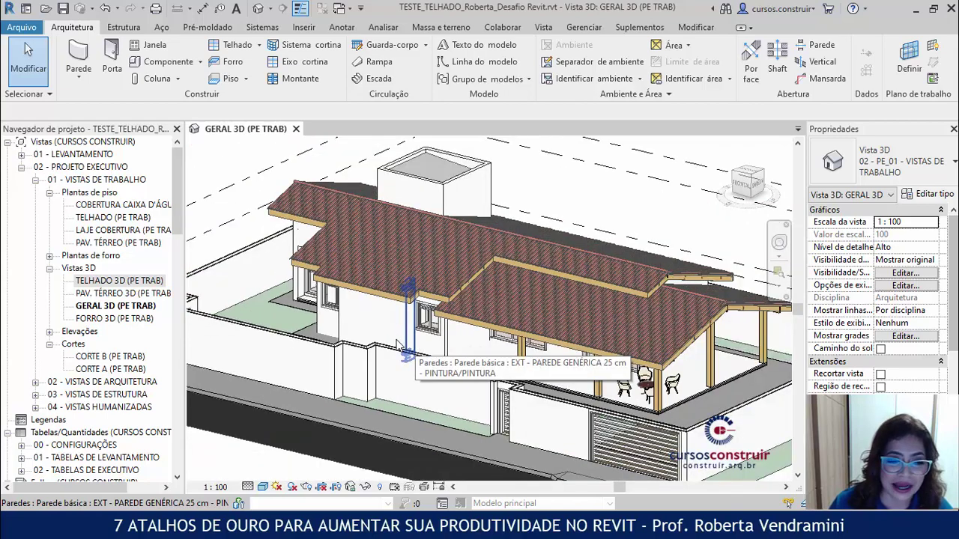
click(341, 312)
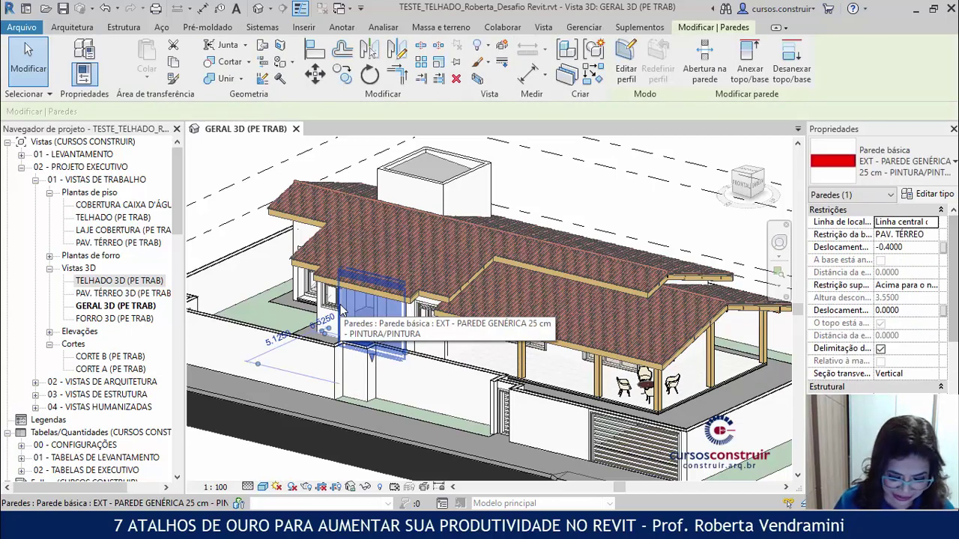
key(h)
key(c)
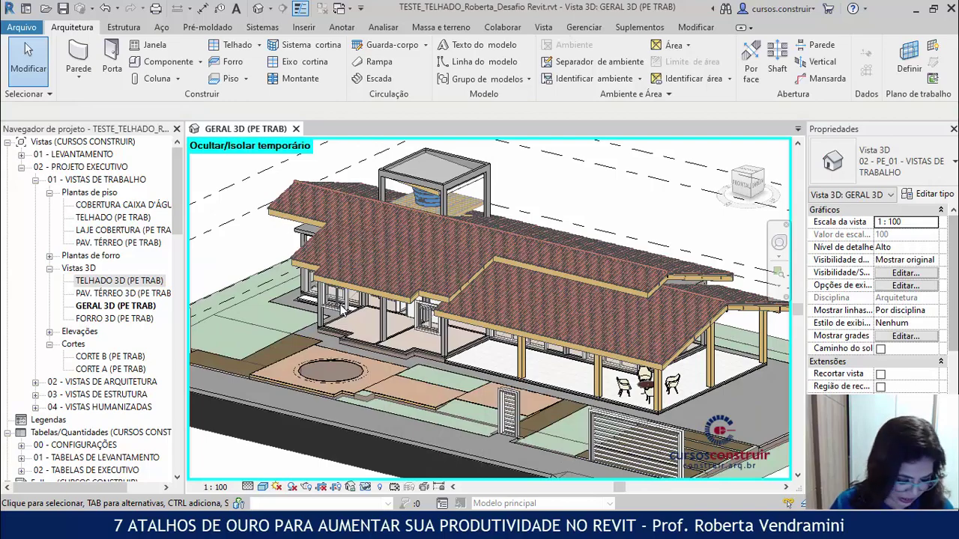
Examine the house without its walls from several sides and reset the temporary hiding of the category.
shift+middle_drag(374, 330, 289, 334)
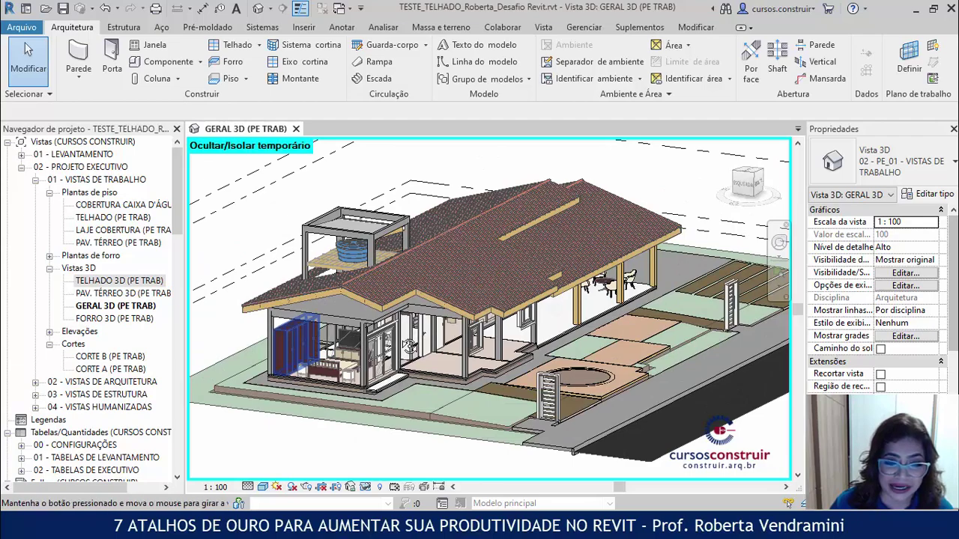
shift+middle_drag(409, 344, 517, 334)
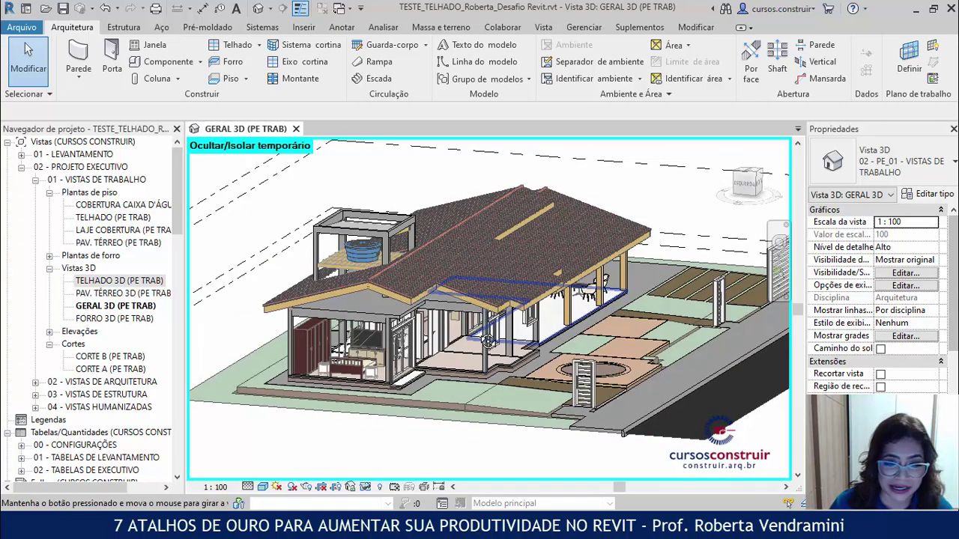
shift+middle_drag(489, 343, 400, 337)
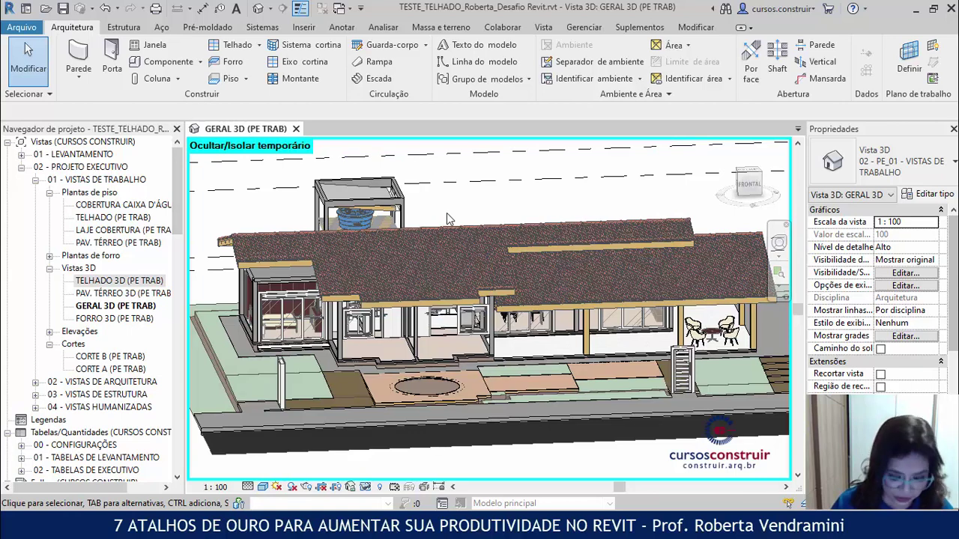
key(h)
key(r)
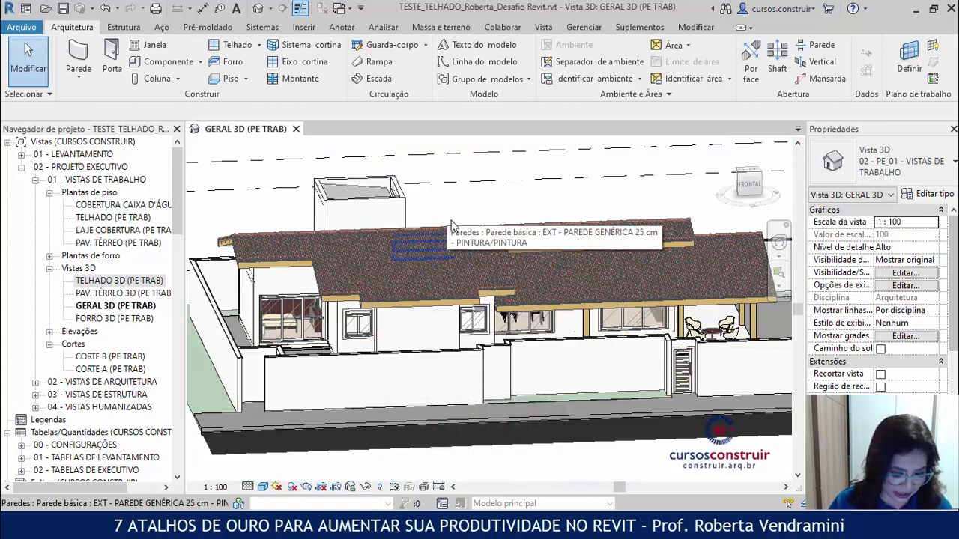
Temporarily isolate only the TELHA CERÂMICA roof of the main house in the 3D view.
shift+middle_drag(443, 240, 468, 305)
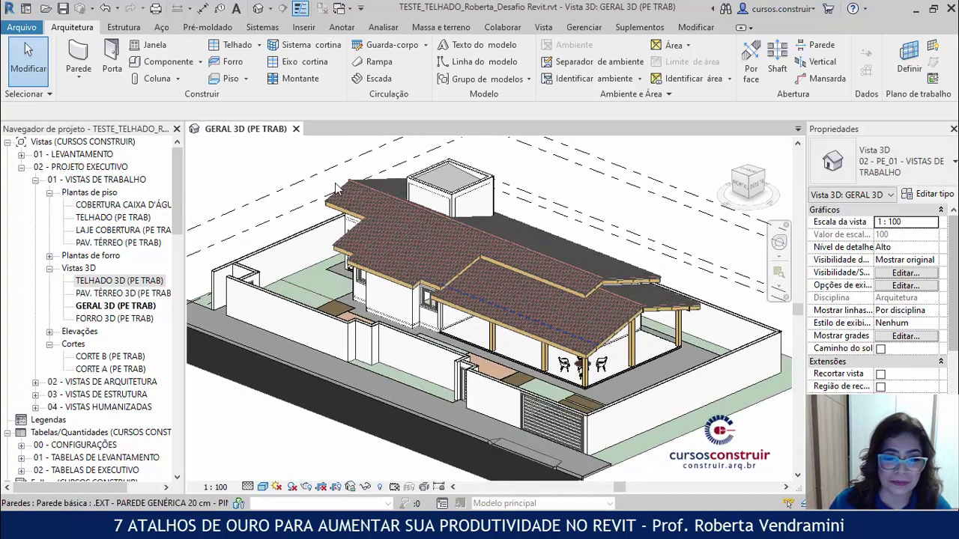
scroll(420, 195, up, 3)
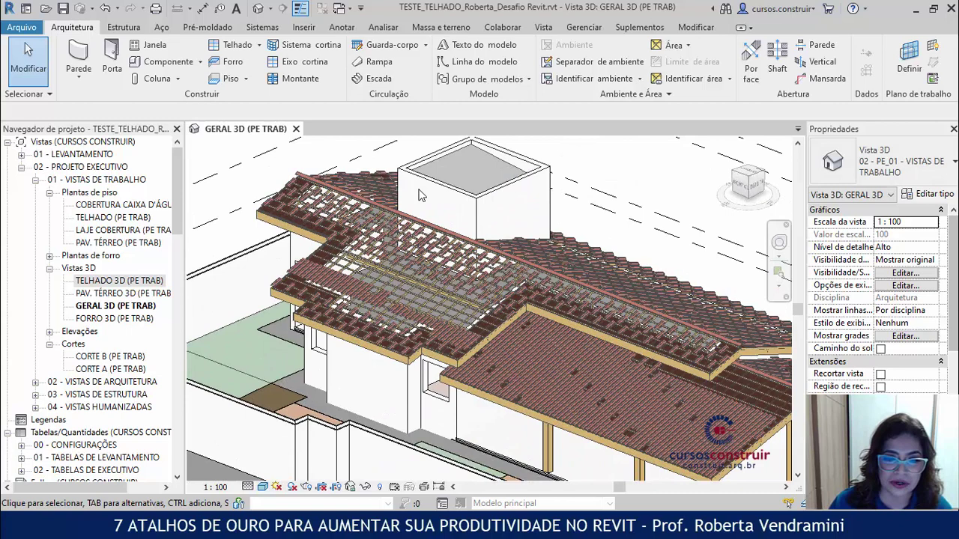
click(317, 259)
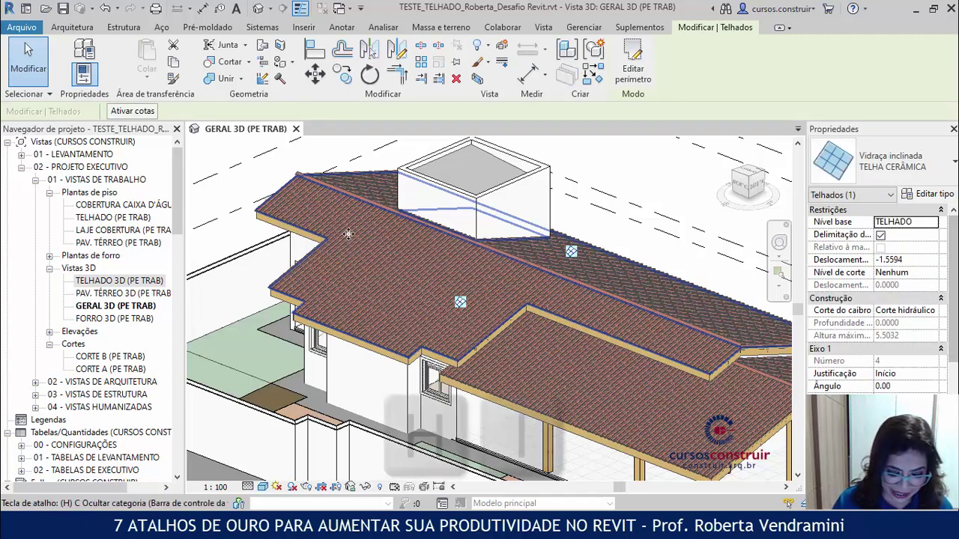
key(h)
key(i)
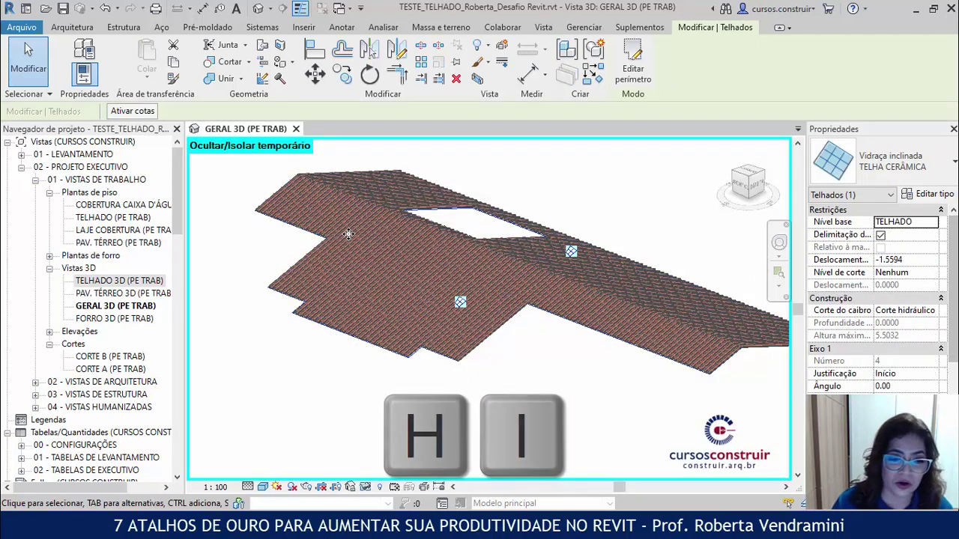
Examine the isolated TELHA CERÂMICA roof from several sides and reset the temporary isolation.
shift+middle_drag(393, 287, 516, 296)
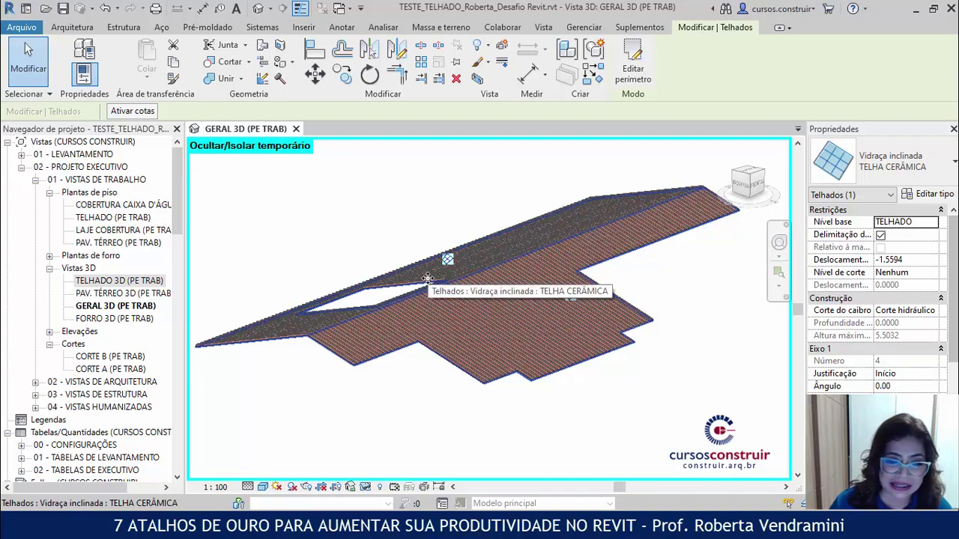
shift+middle_drag(407, 215, 403, 270)
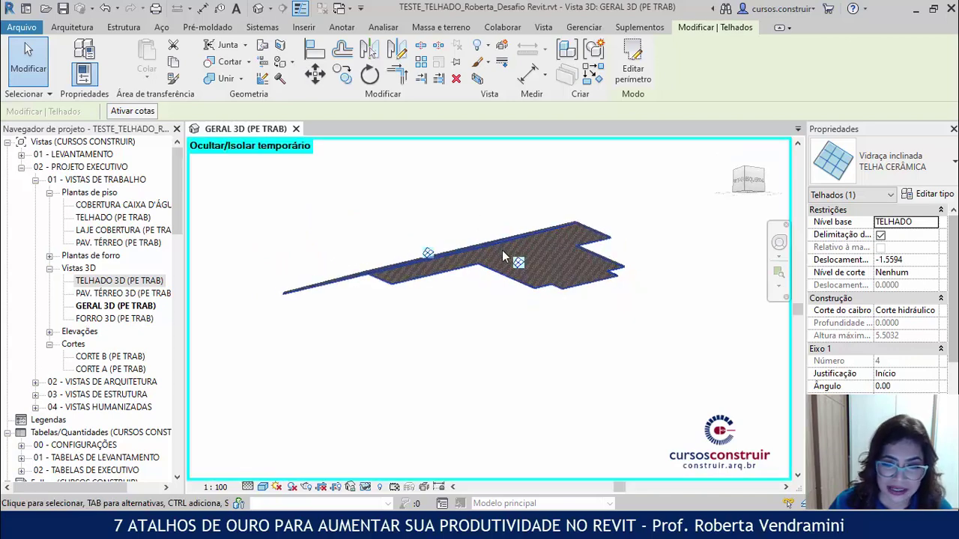
shift+middle_drag(502, 256, 502, 330)
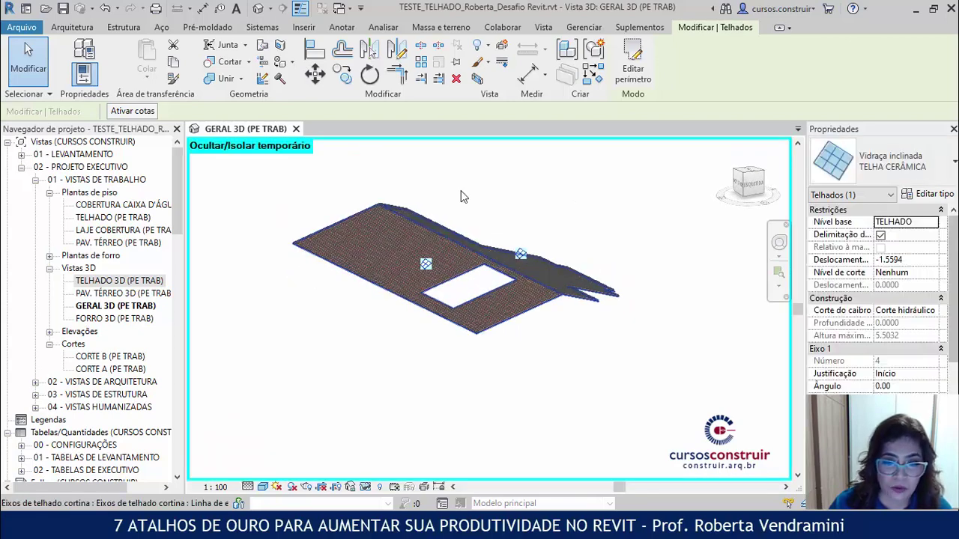
scroll(461, 194, up, 2)
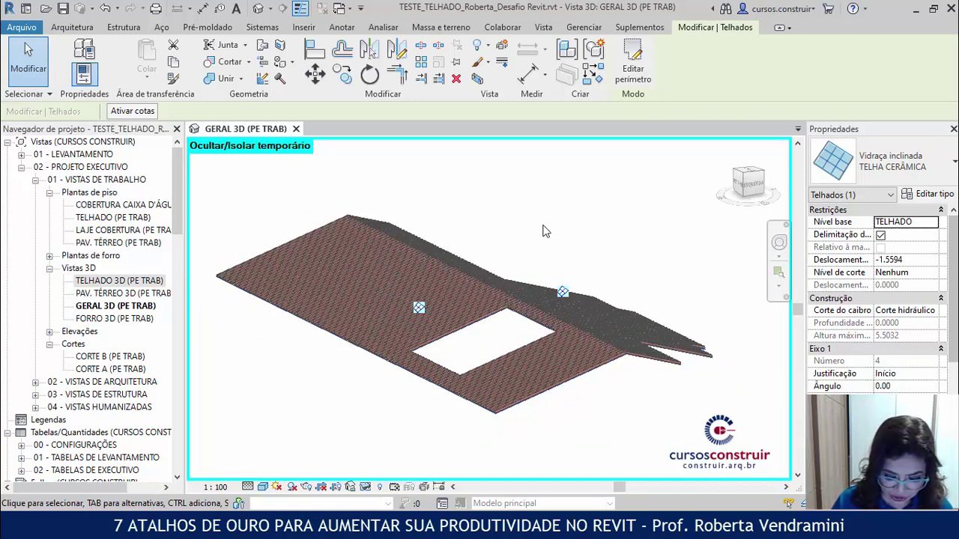
key(h)
key(r)
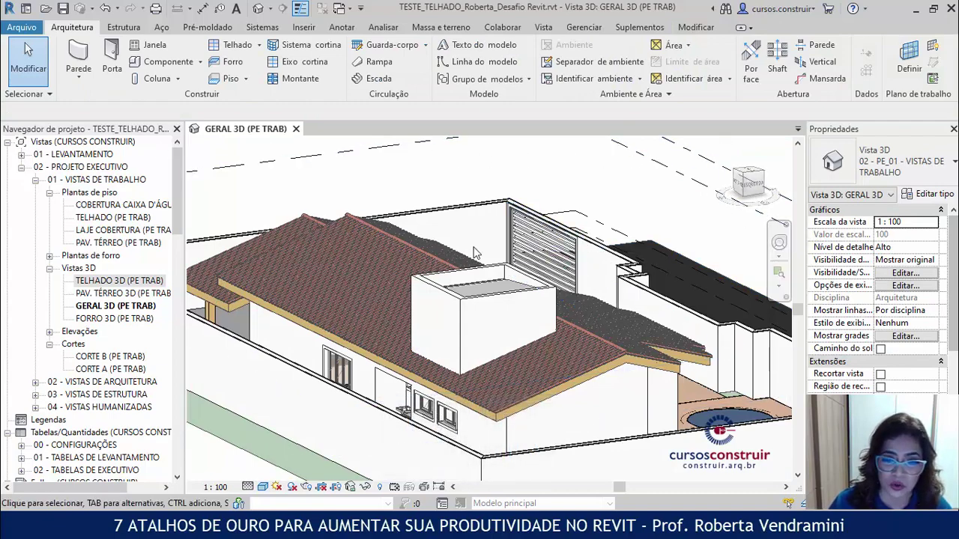
Temporarily isolate the entire doors category, using the 3.00 x 2.30 three-panel glass sliding door as the selected element.
scroll(474, 253, down, 3)
scroll(473, 253, down, 2)
shift+middle_drag(531, 345, 381, 379)
scroll(534, 332, up, 3)
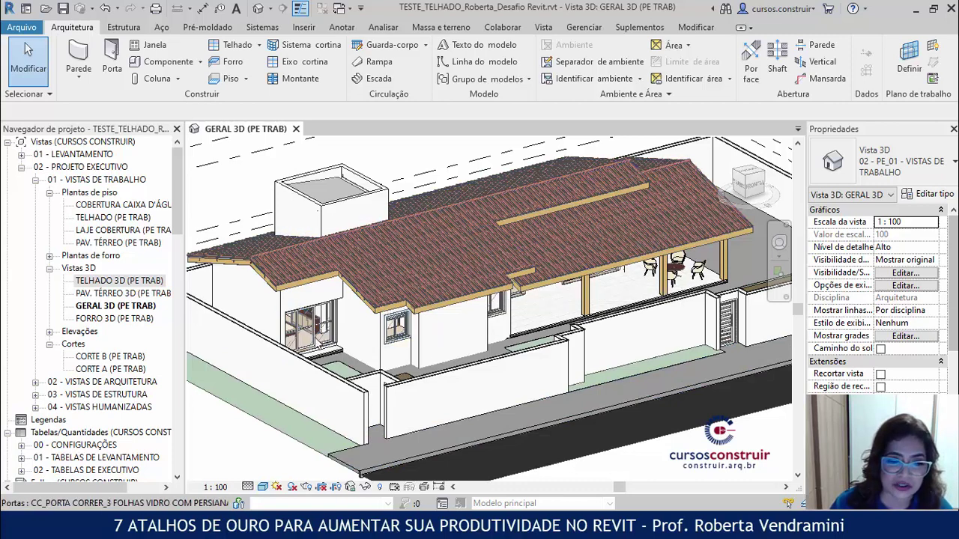
click(303, 338)
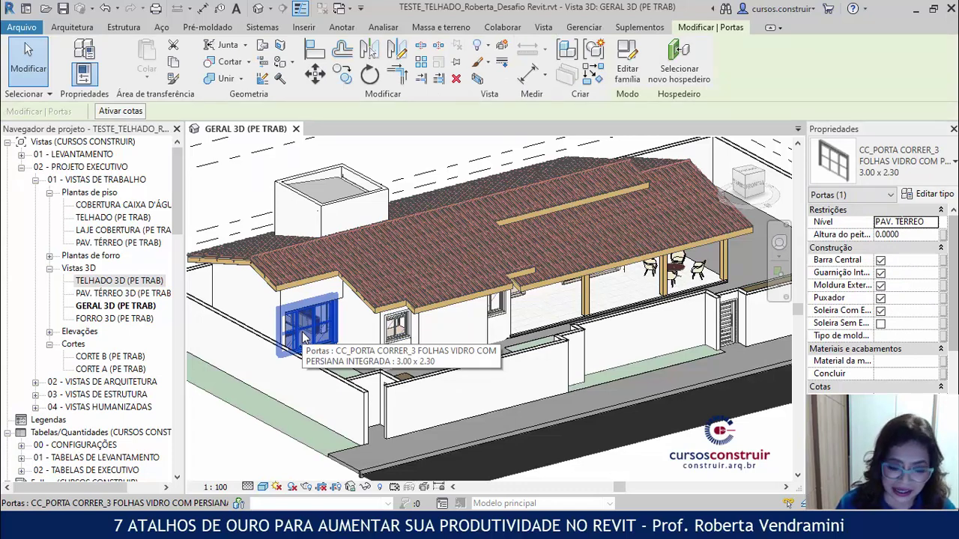
key(i)
key(c)
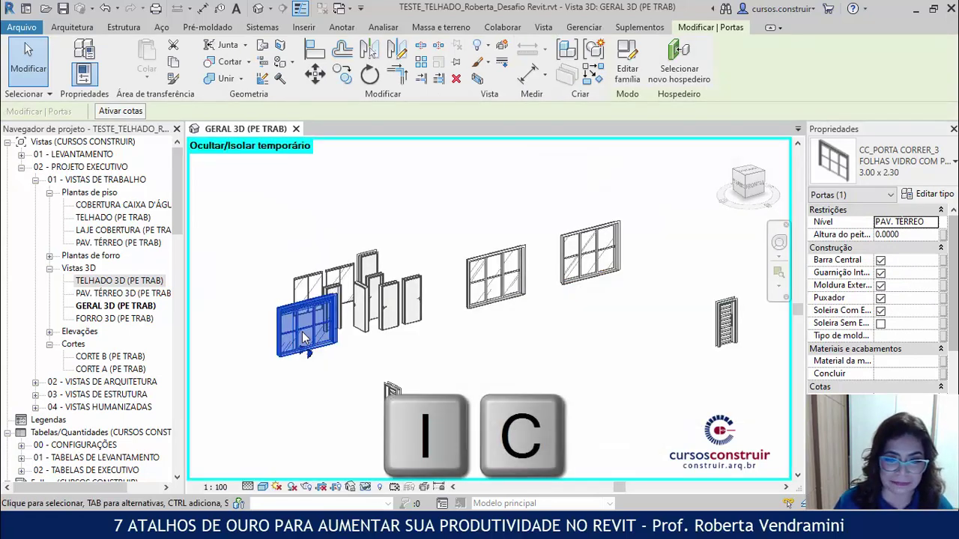
Look over the isolated doors and reset the temporary isolation of their category.
shift+middle_drag(303, 338, 477, 373)
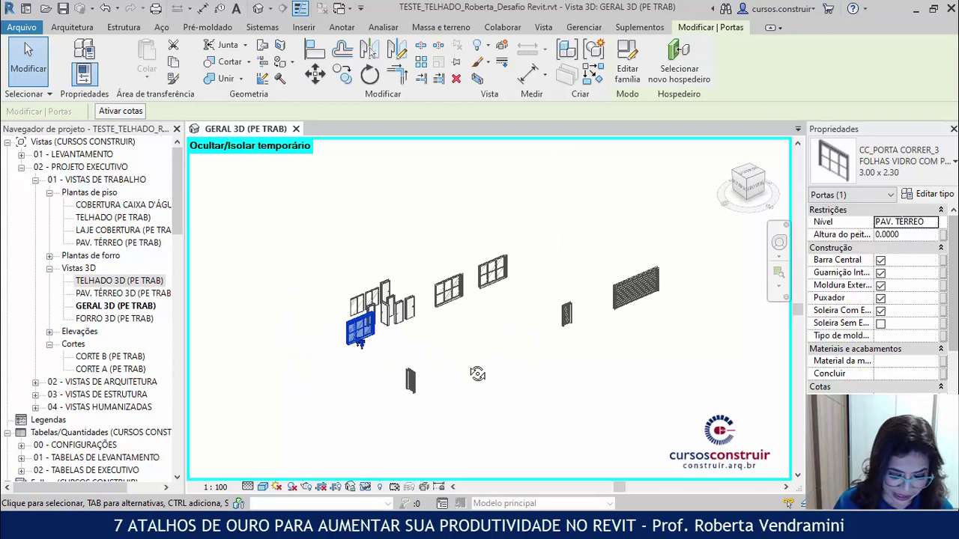
key(h)
key(r)
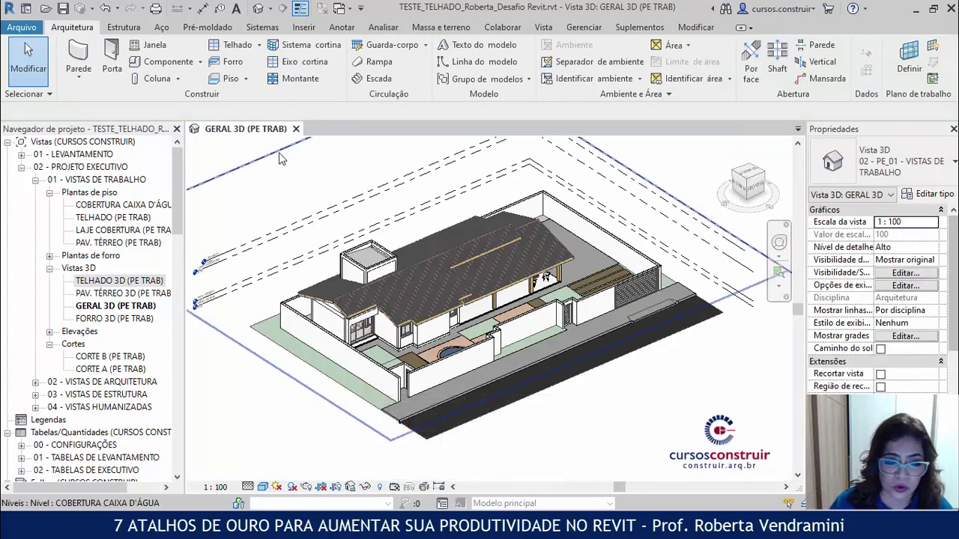
Temporarily isolate the entire windows category, using the 1.25 x 1.20 two-panel sliding window as the selected element.
scroll(429, 331, up, 5)
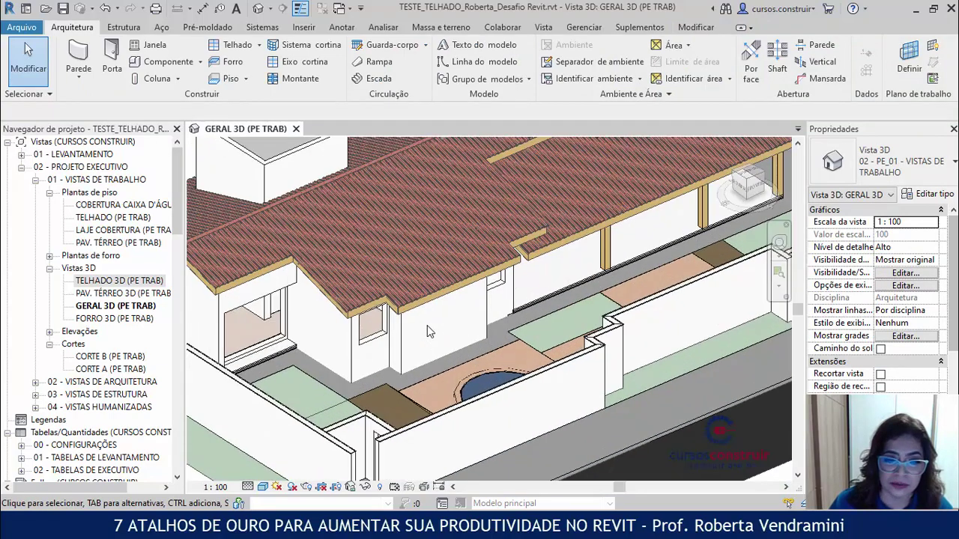
click(373, 339)
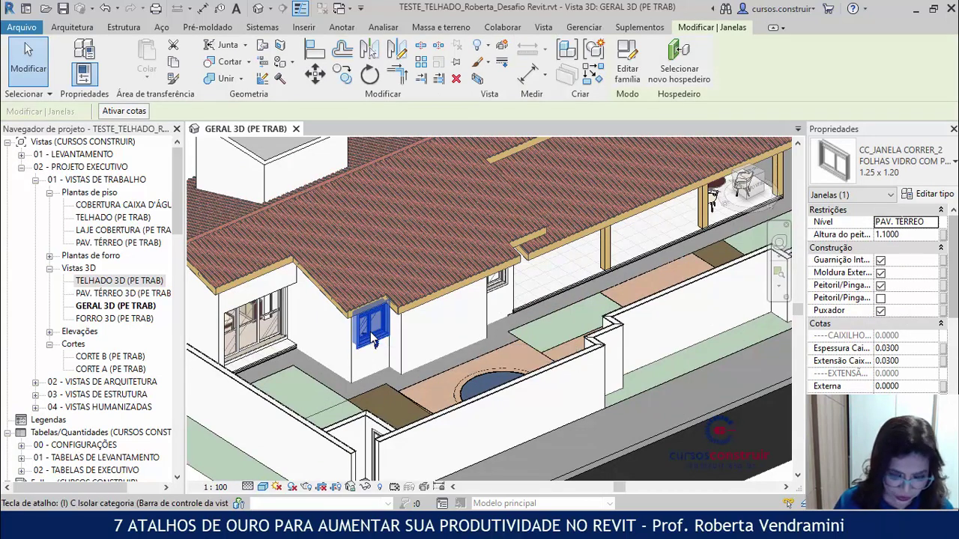
key(i)
key(c)
scroll(375, 341, down, 3)
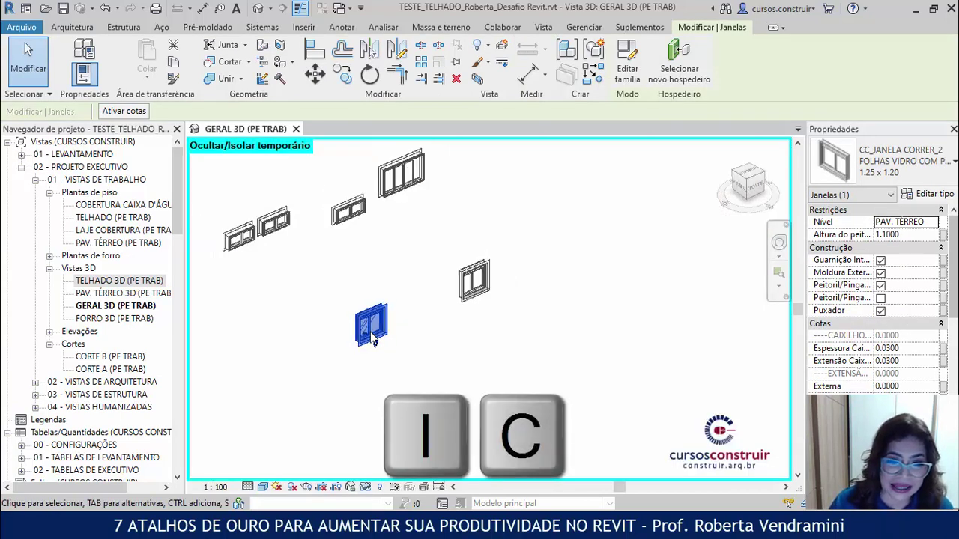
scroll(308, 298, up, 3)
scroll(307, 298, up, 1)
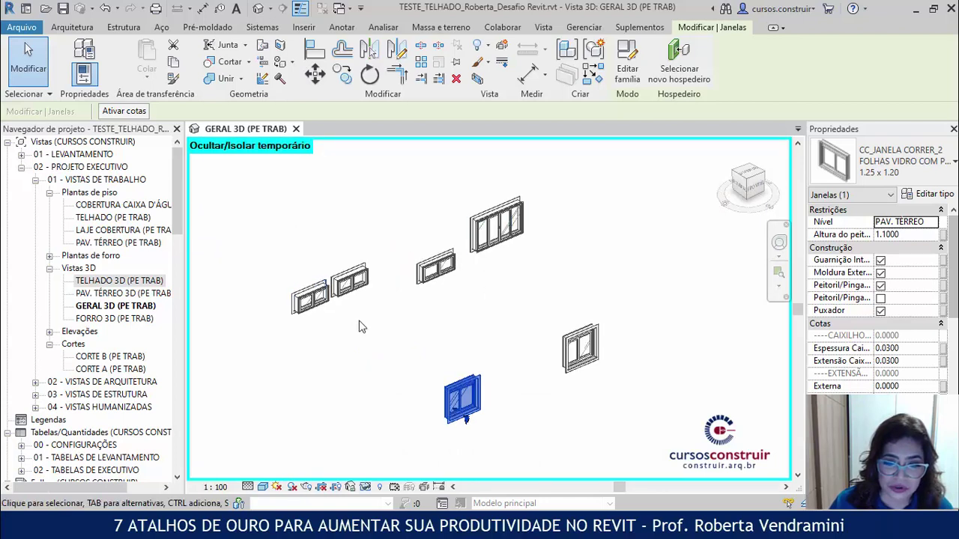